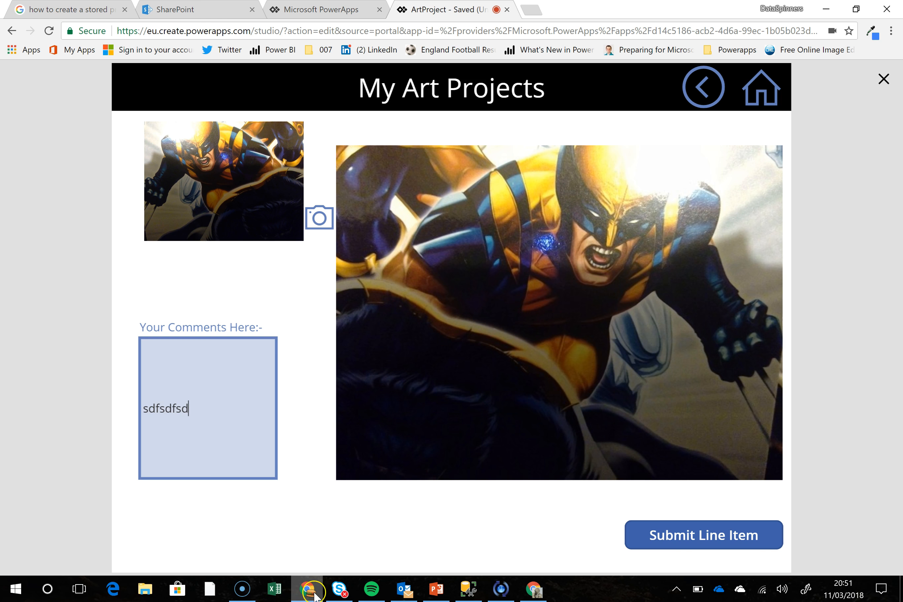
Exit the app preview and go back to the scrAllProjects screen
click(884, 81)
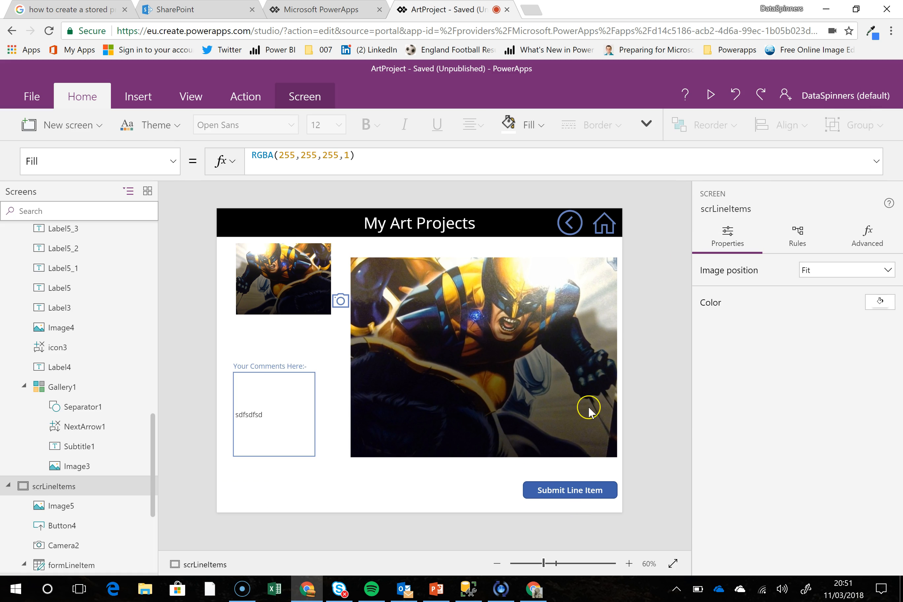
alt+click(570, 233)
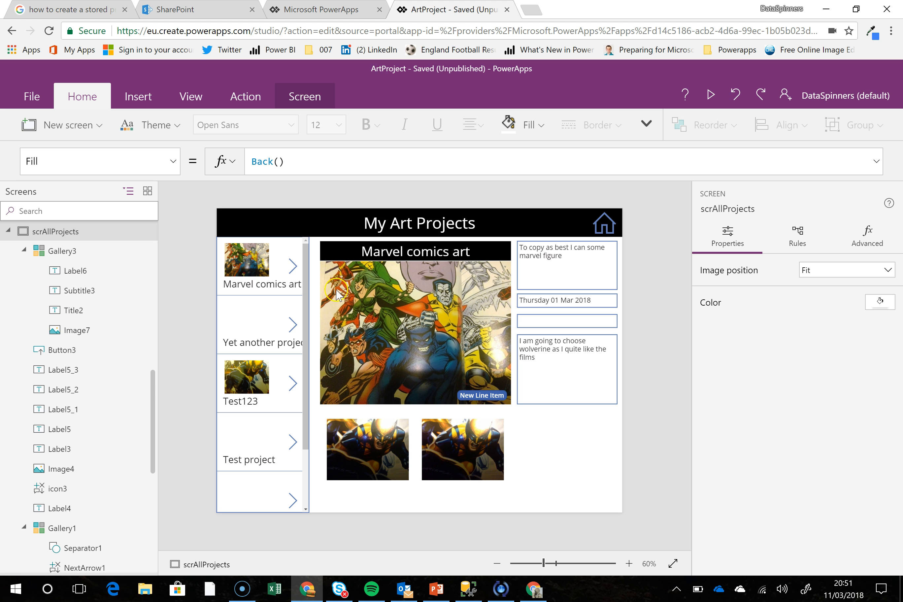
Add a trash icon to the line item gallery's template, just below the thumbnail image
click(132, 99)
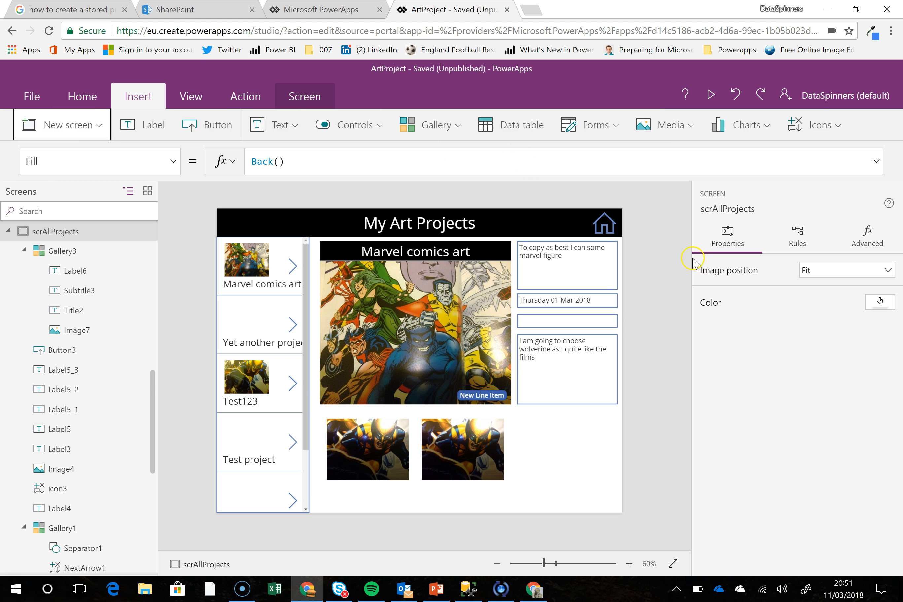
click(372, 460)
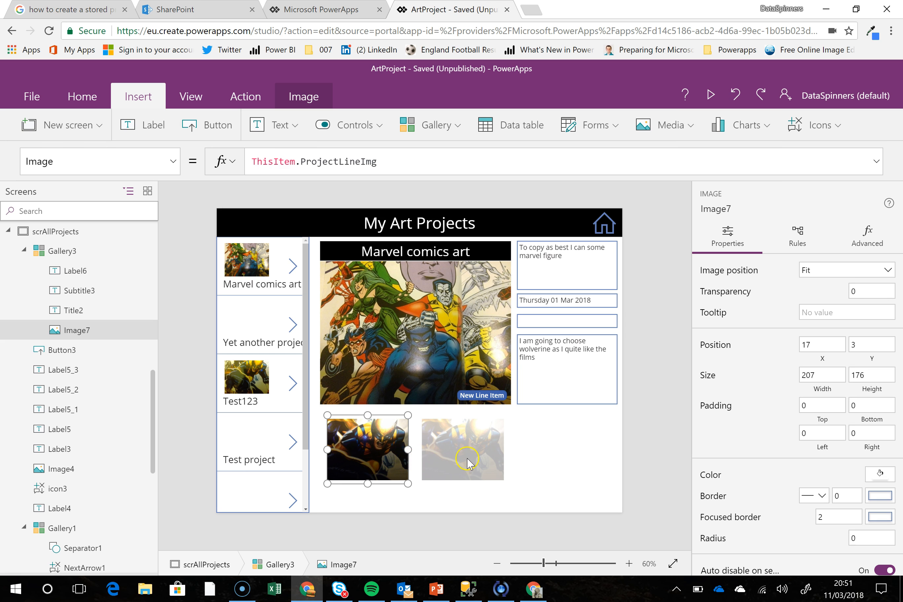
click(467, 459)
click(377, 453)
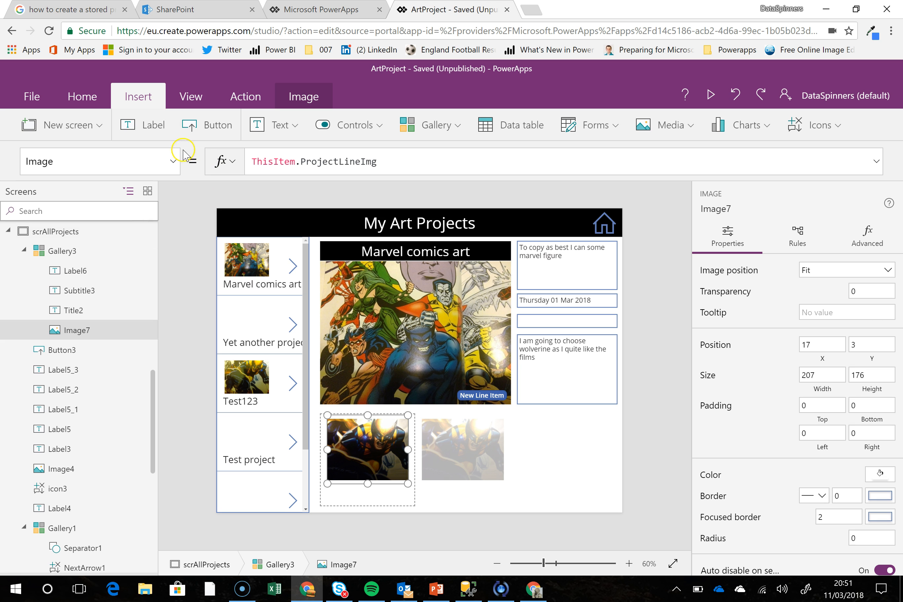
click(839, 131)
click(794, 340)
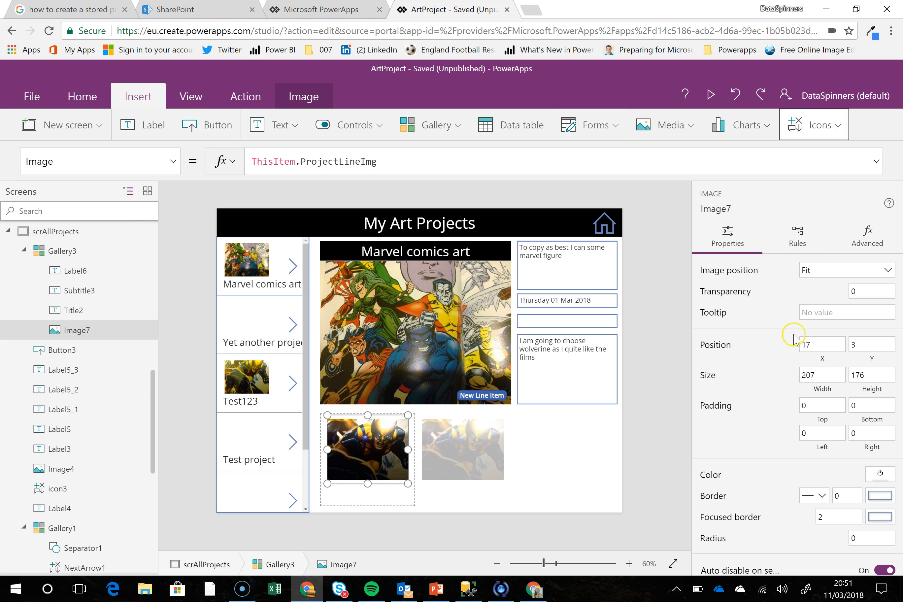
drag(354, 430, 389, 499)
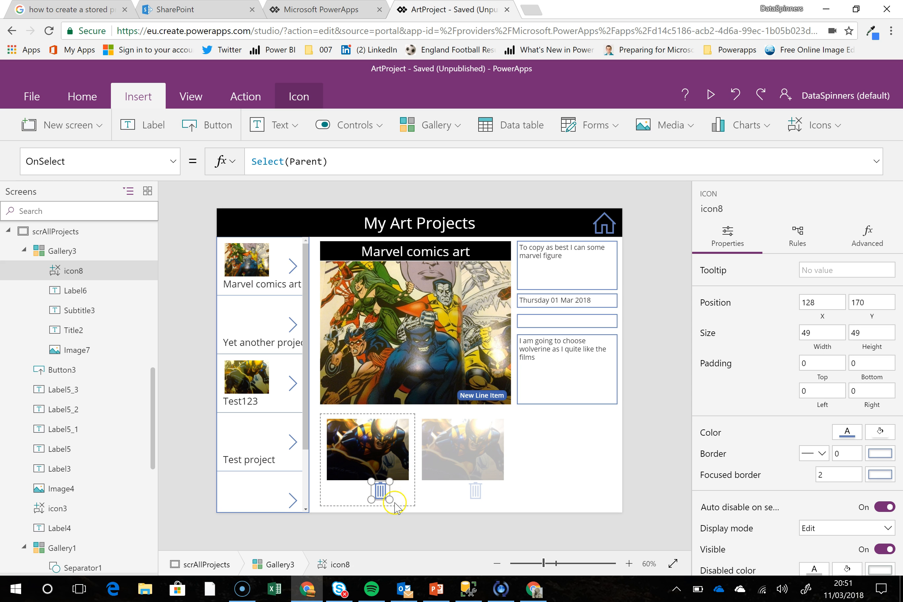
click(441, 464)
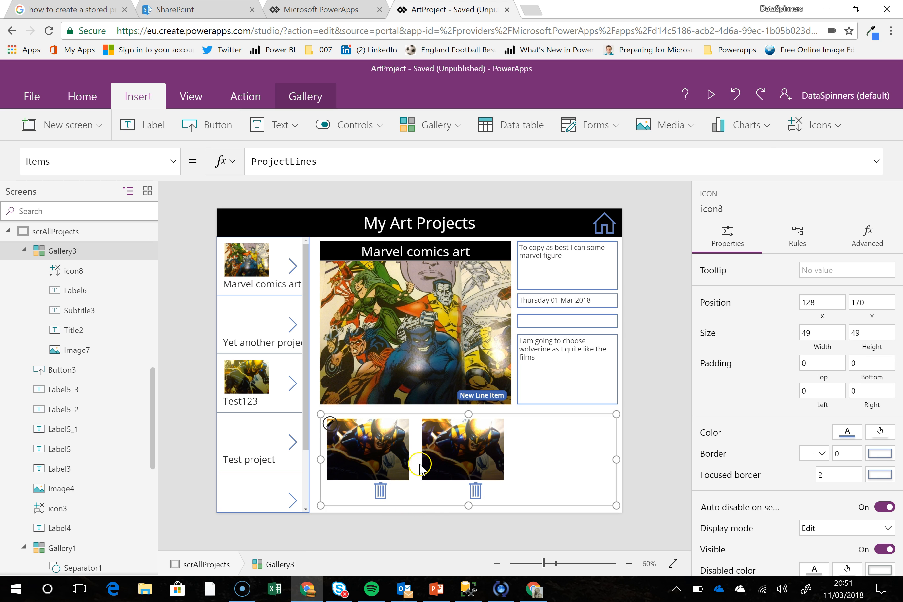
click(384, 460)
Set the trash icon's OnSelect formula to UpdateContext({AreYouSure:true})
click(382, 495)
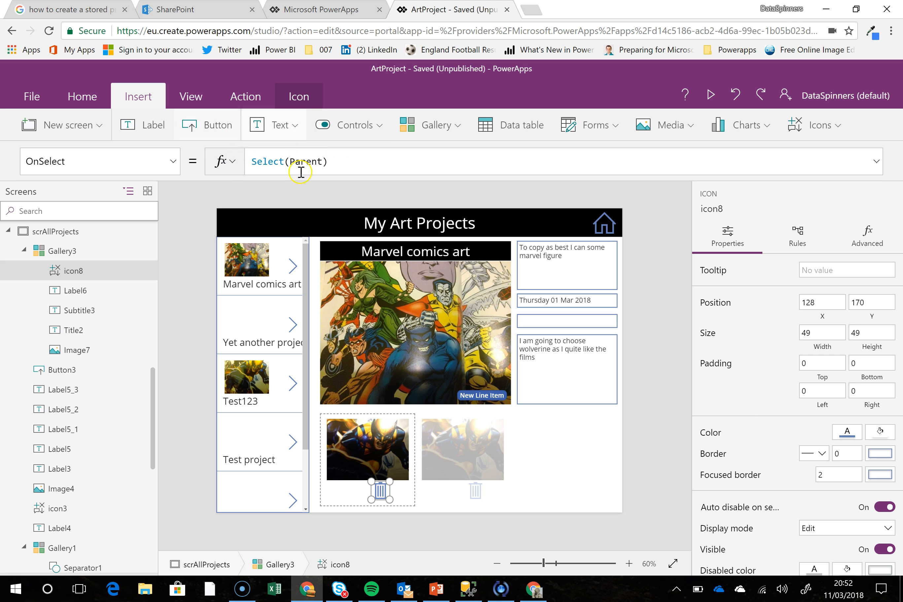
drag(339, 161, 249, 160)
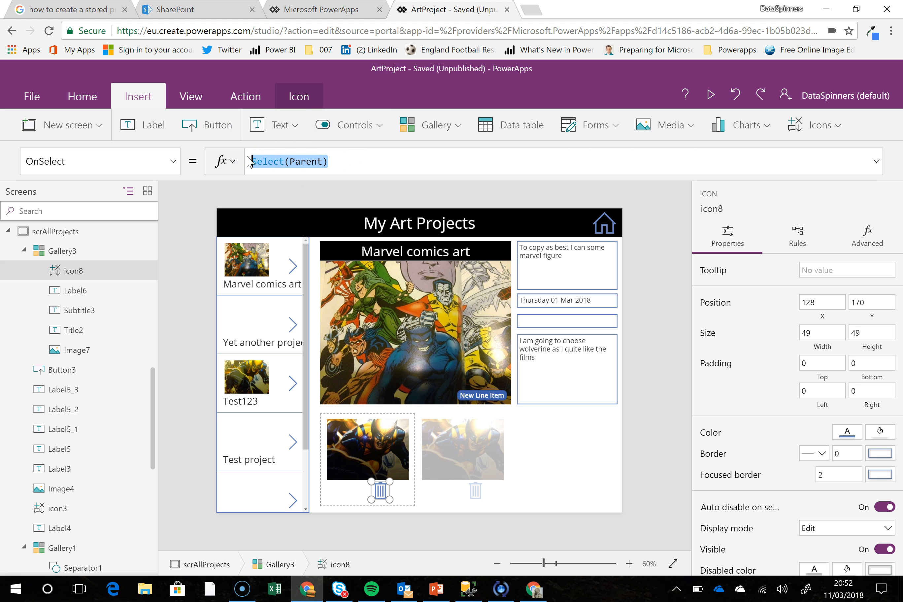
text(Un)
text(pdate)
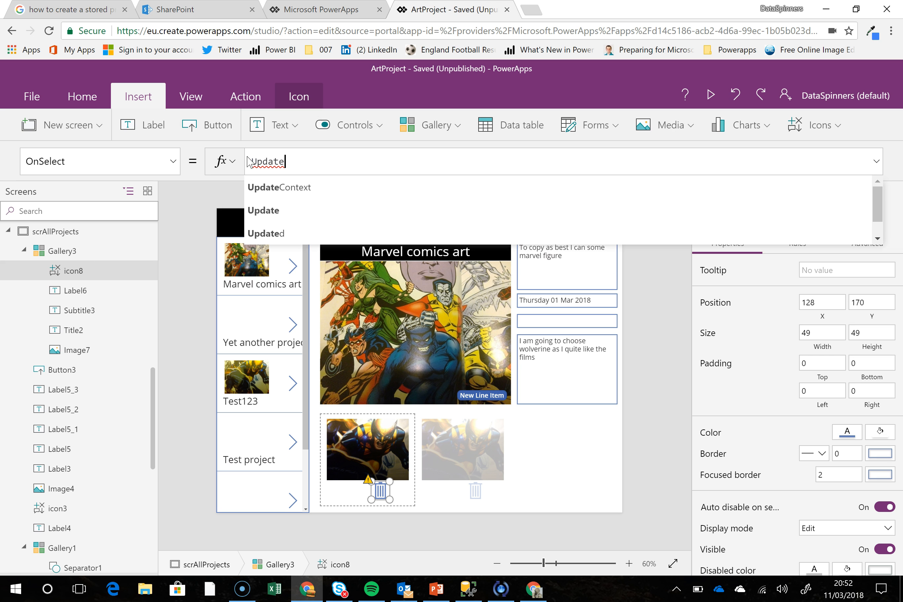
key(Tab)
text(Ar)
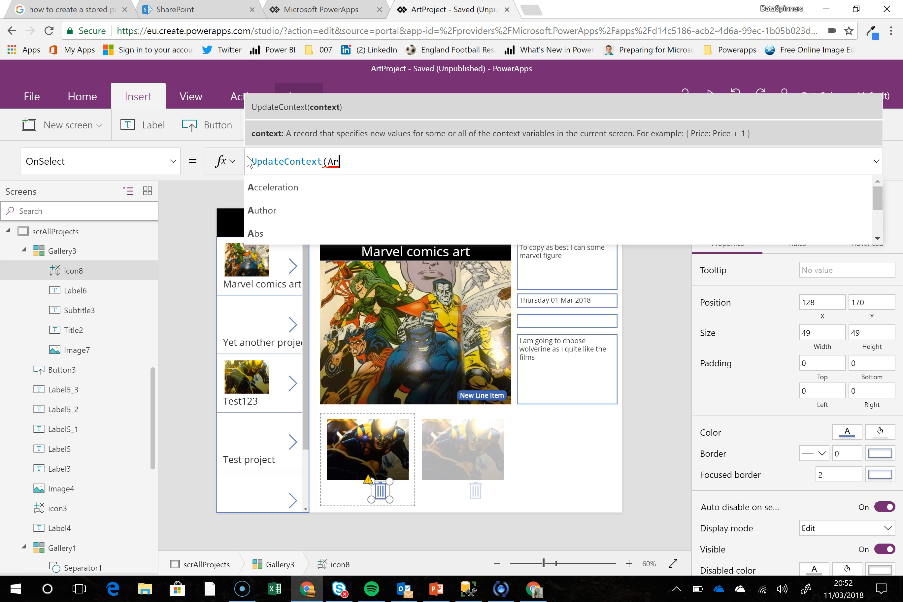
text(eYou)
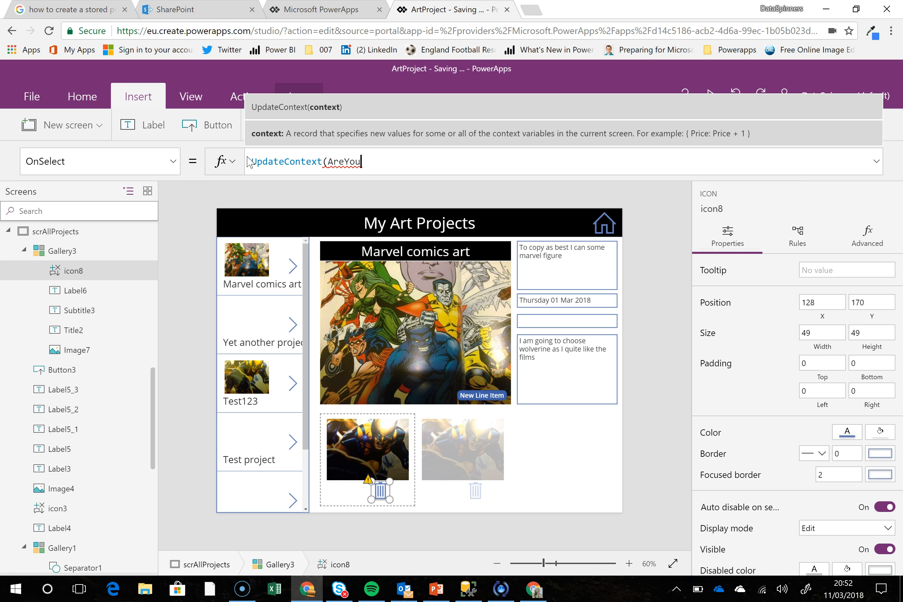
text(Sure:true)
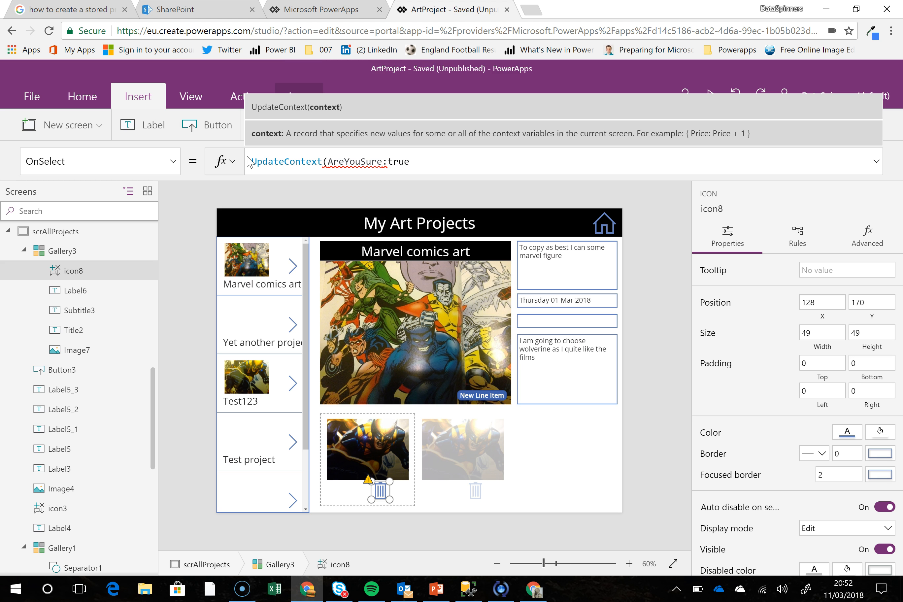
key(Left)
key(Left)
key(Left)
key(Left)
key(Left)
key(Left)
key(Left)
key(Left)
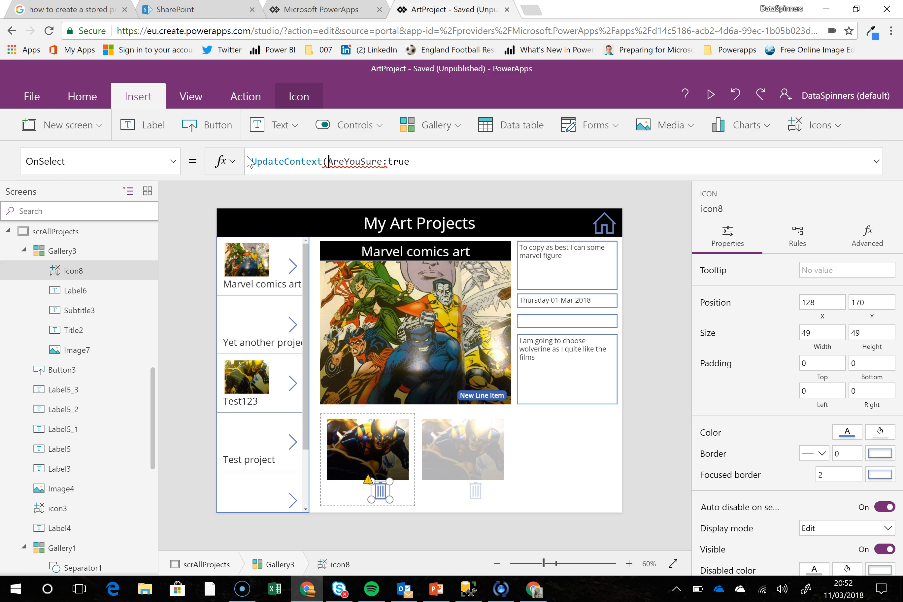
key(ctrl+shift+Right)
text({)
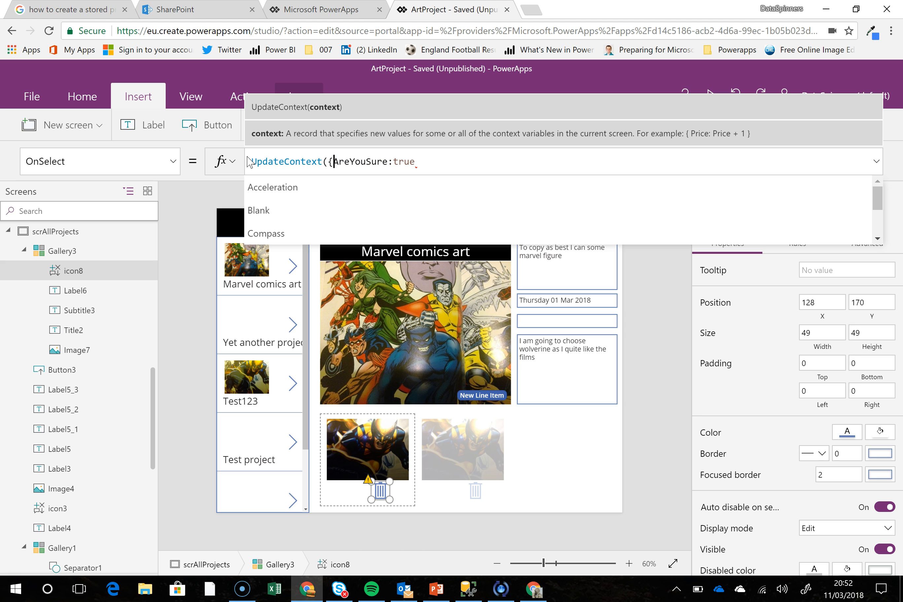
key(Right)
key(Right)
key(Right)
key(Right)
key(Right)
key(Right)
key(Right)
key(Right)
key(Right)
key(Right)
key(Right)
key(Right)
key(Right)
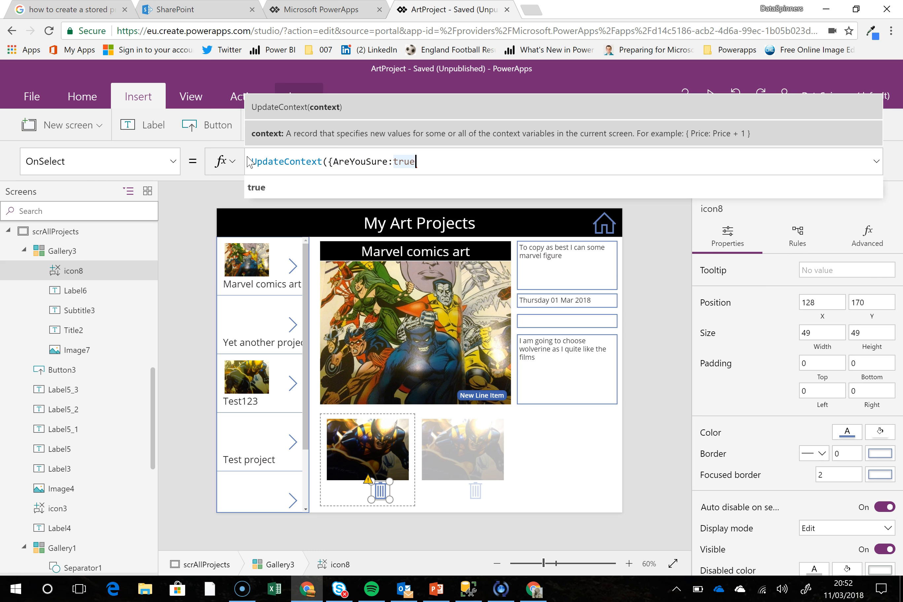
text(})
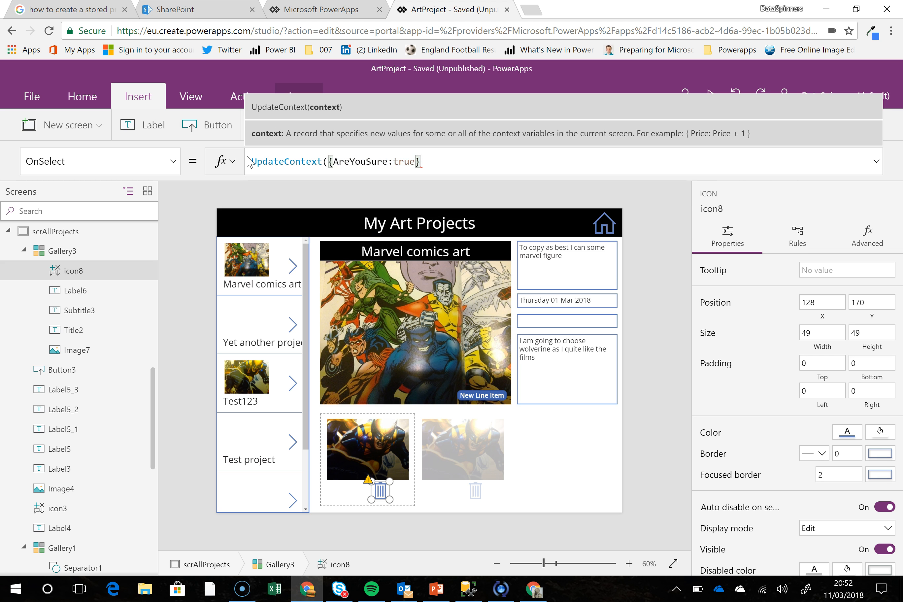
text())
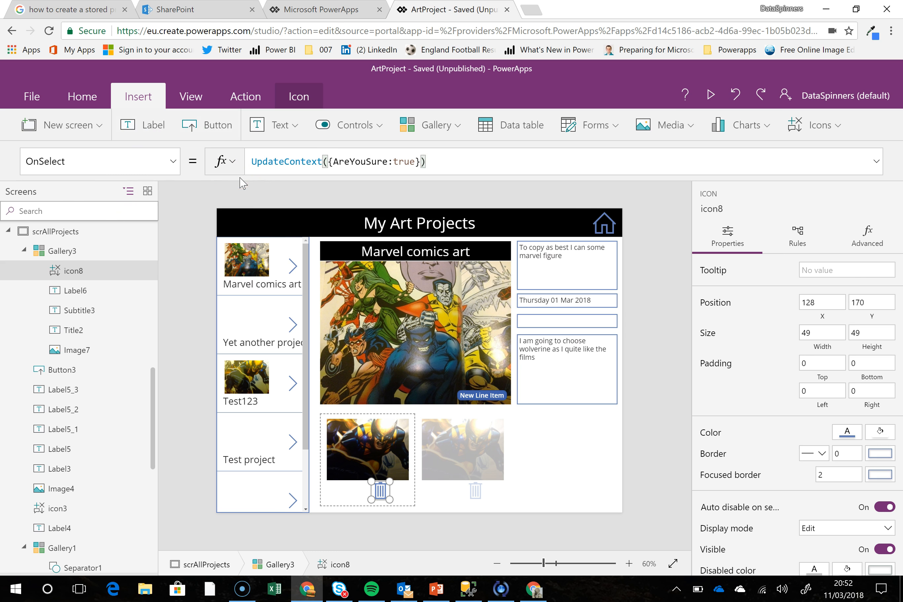
Add a button directly on the screen, outside the gallery, enlarged to about 617 by 311 over the main project image
click(208, 124)
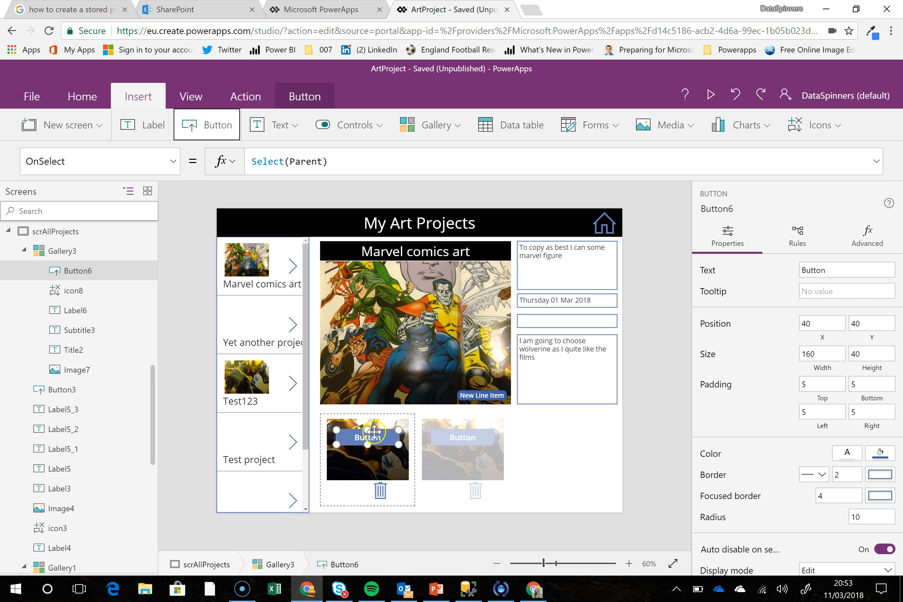
click(736, 96)
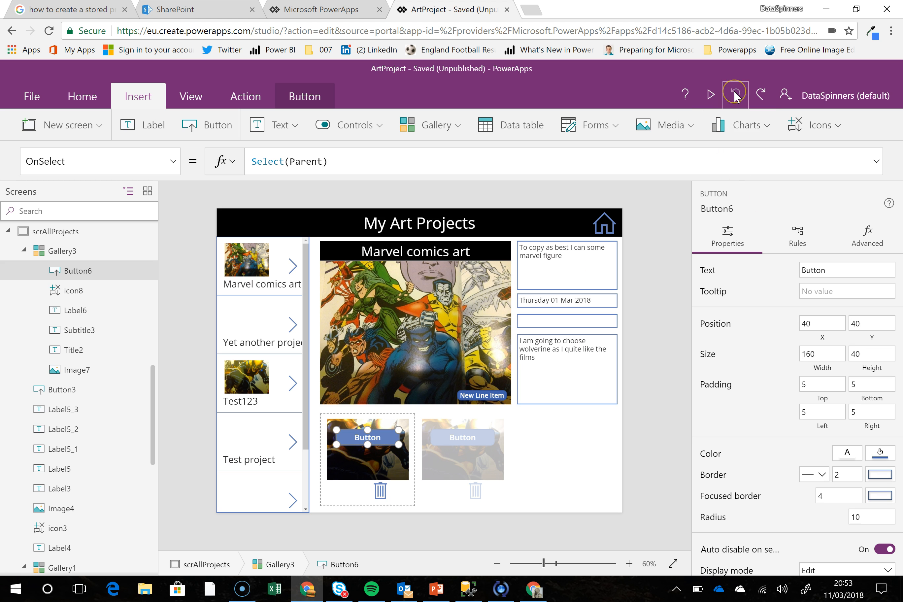
click(207, 126)
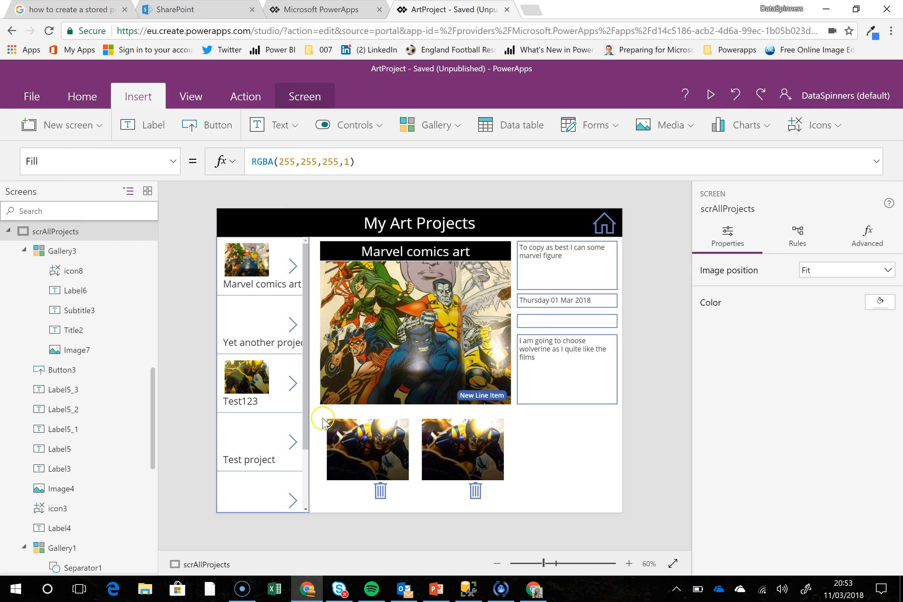
click(206, 128)
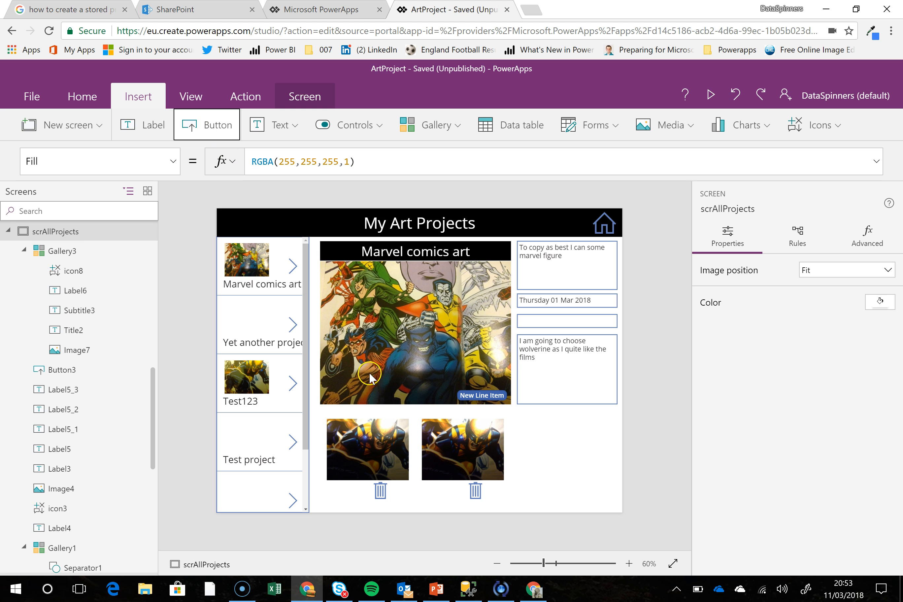
drag(279, 233, 568, 431)
drag(476, 315, 474, 276)
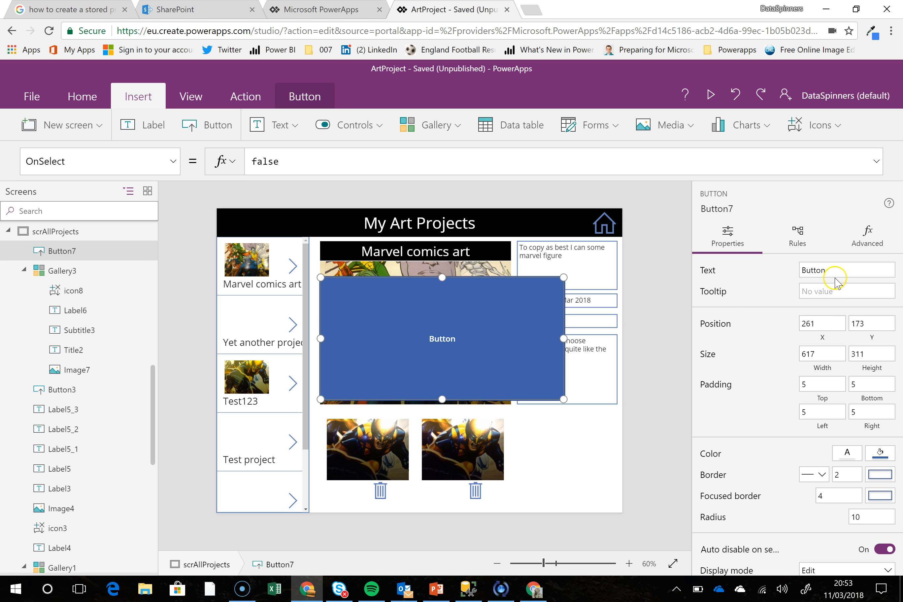
Set the large button's text to "Are you sure you want to delete an item?"
drag(827, 270, 806, 269)
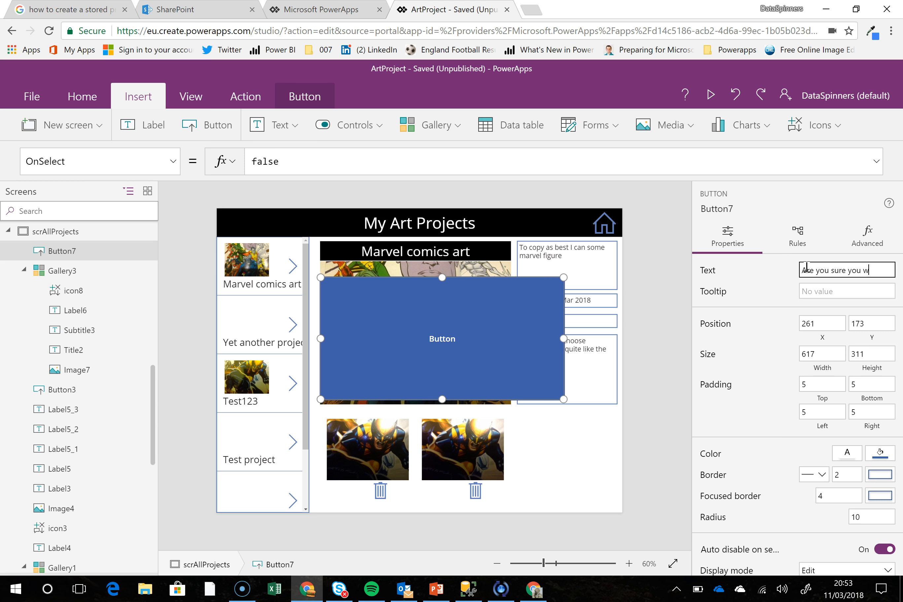
text(de)
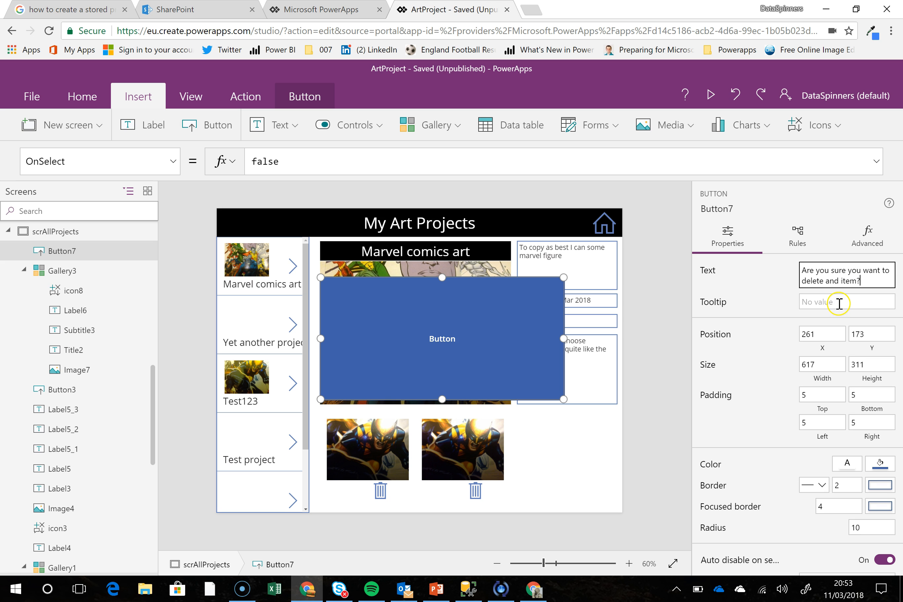
click(841, 268)
click(840, 281)
key(BackSpace)
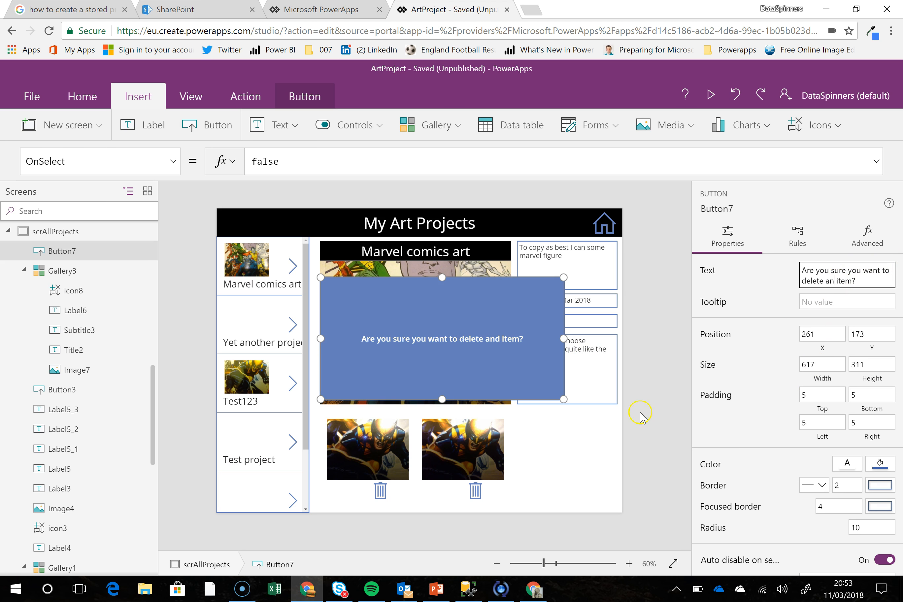
click(424, 365)
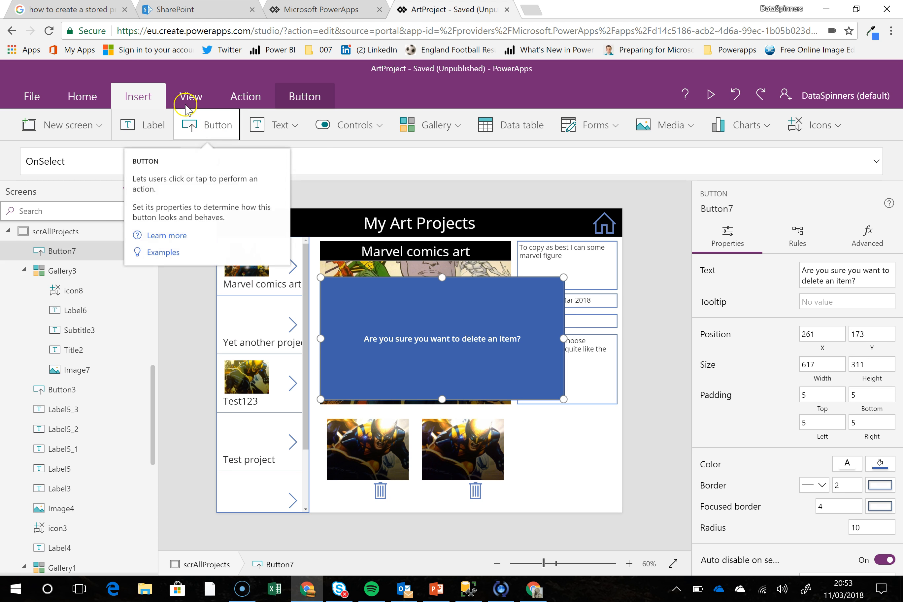
Add a small button below the question in the confirmation box, towards its left side, with the text Yes
click(190, 126)
drag(272, 232, 391, 375)
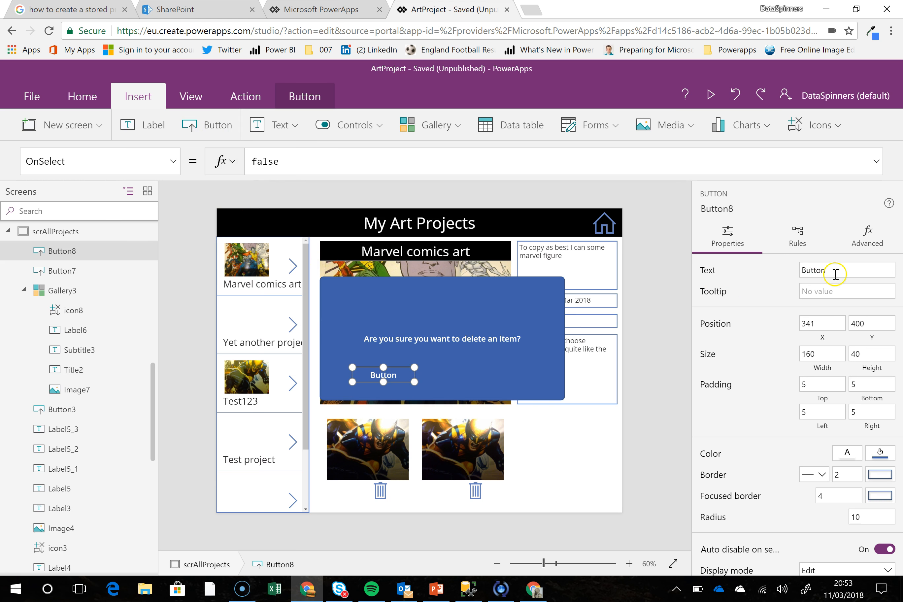
click(804, 270)
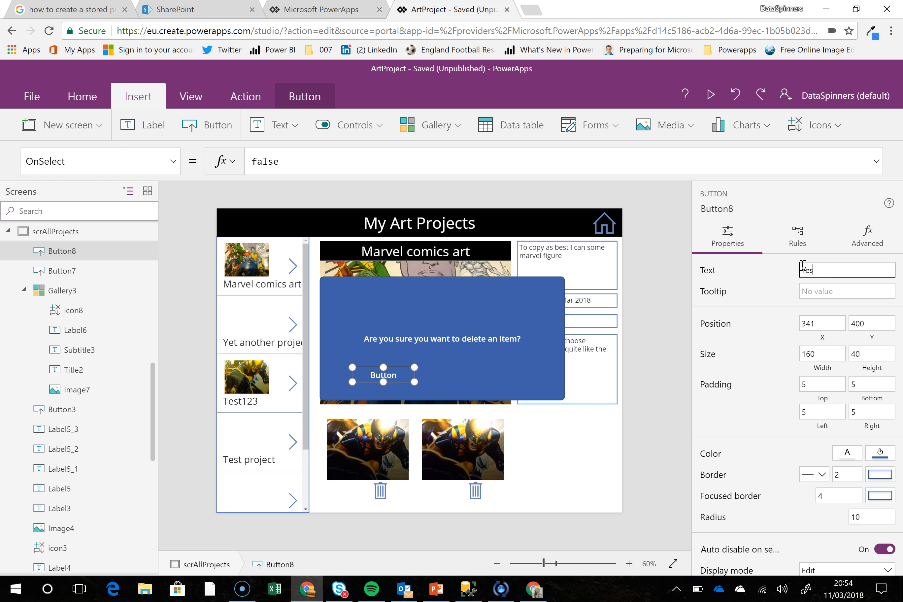
Set the Yes button's Fill property to Green
click(8, 159)
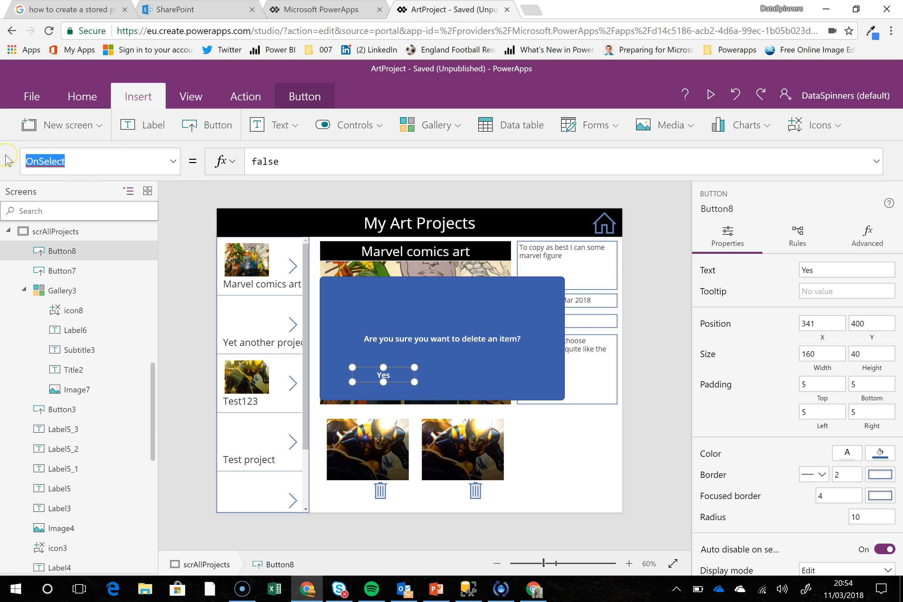
text(Fill)
key(Return)
click(385, 159)
key(ctrl+a)
text(gre)
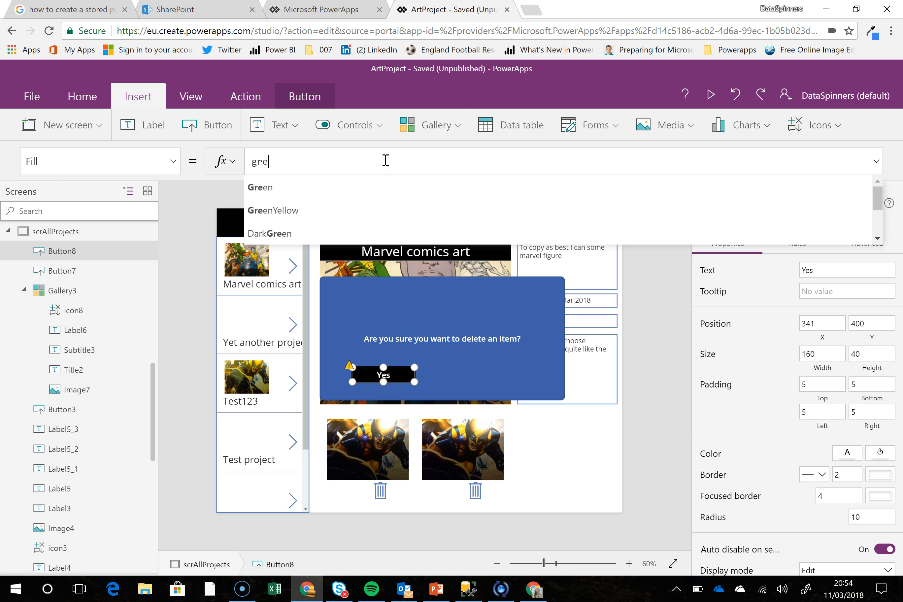
text(en)
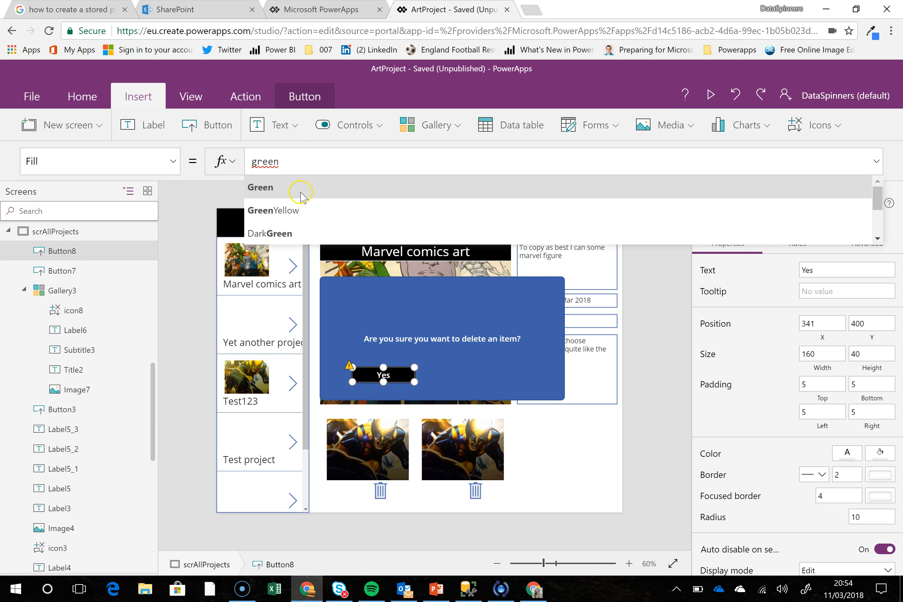
click(300, 193)
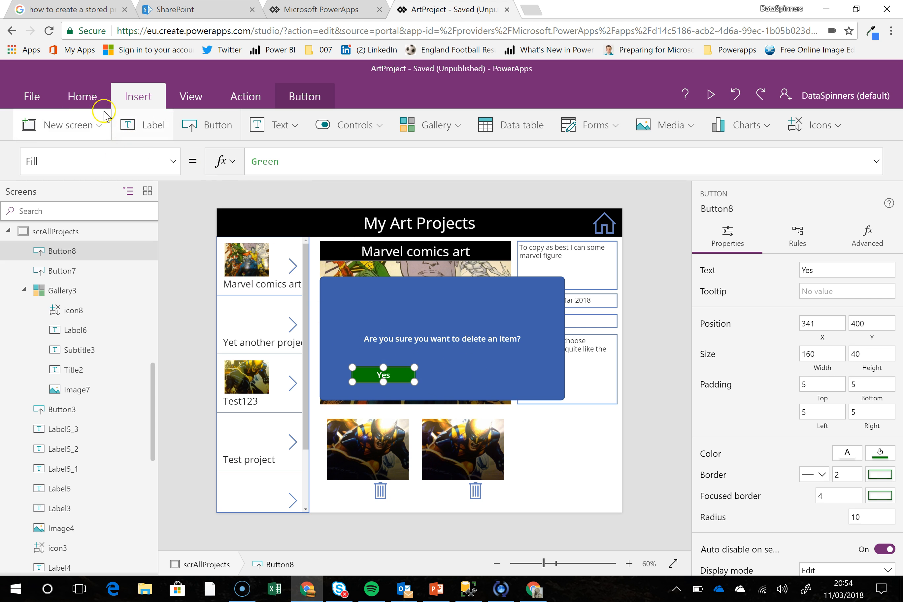
Add another small button level with the Yes button, towards the confirmation box's right side, with the text No
click(200, 128)
drag(278, 223, 511, 367)
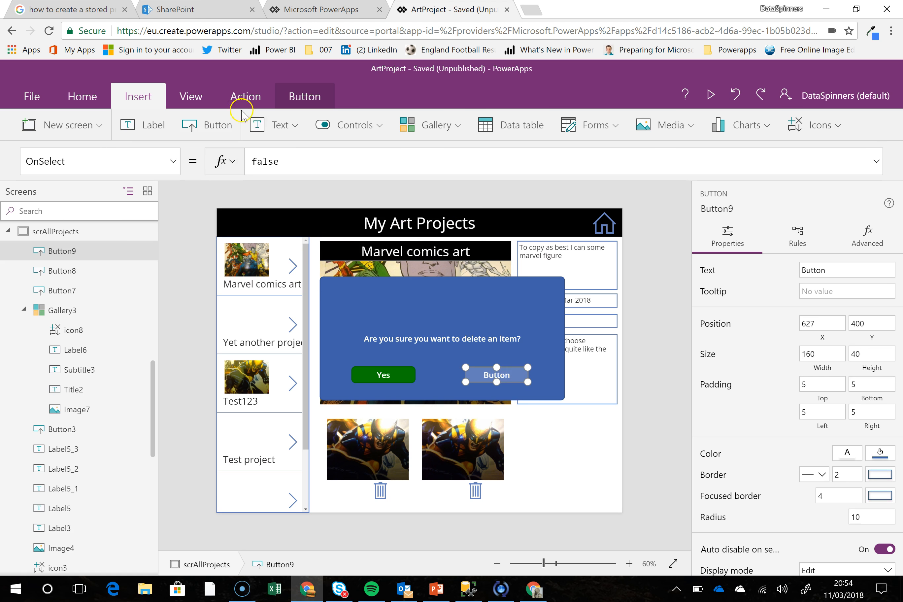
click(836, 271)
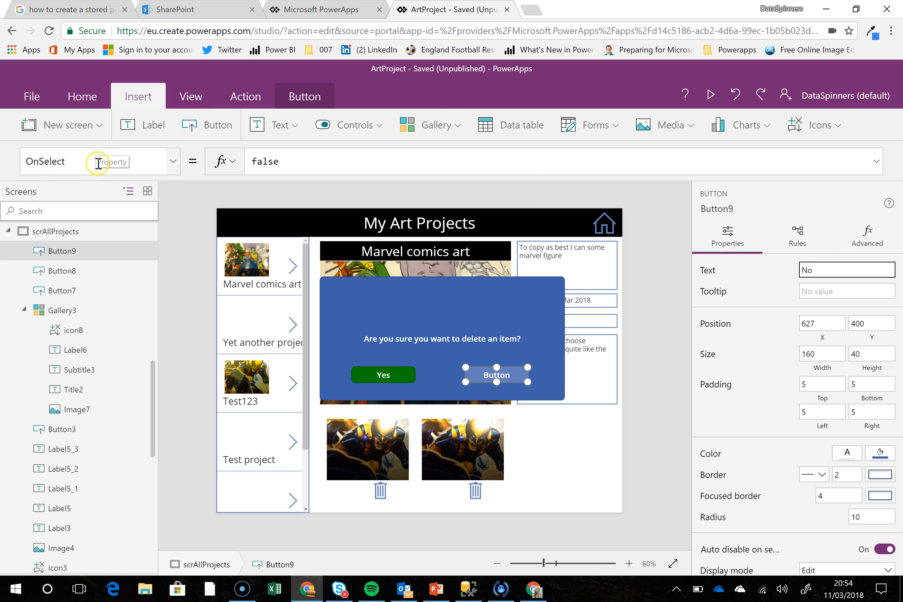
Set the No button's Fill property to Red
drag(82, 162, 3, 147)
text(Fill)
key(Return)
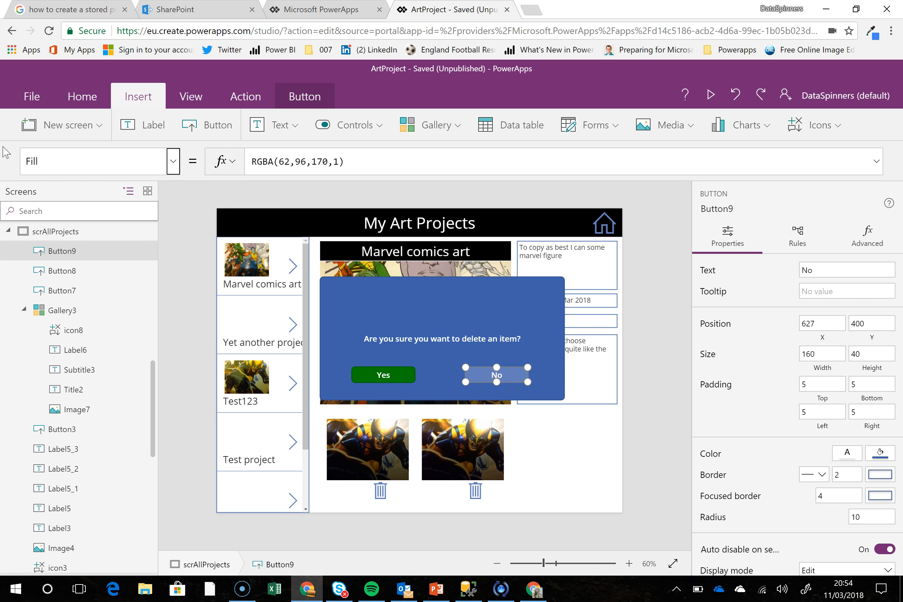
drag(365, 165, 220, 157)
text(Red)
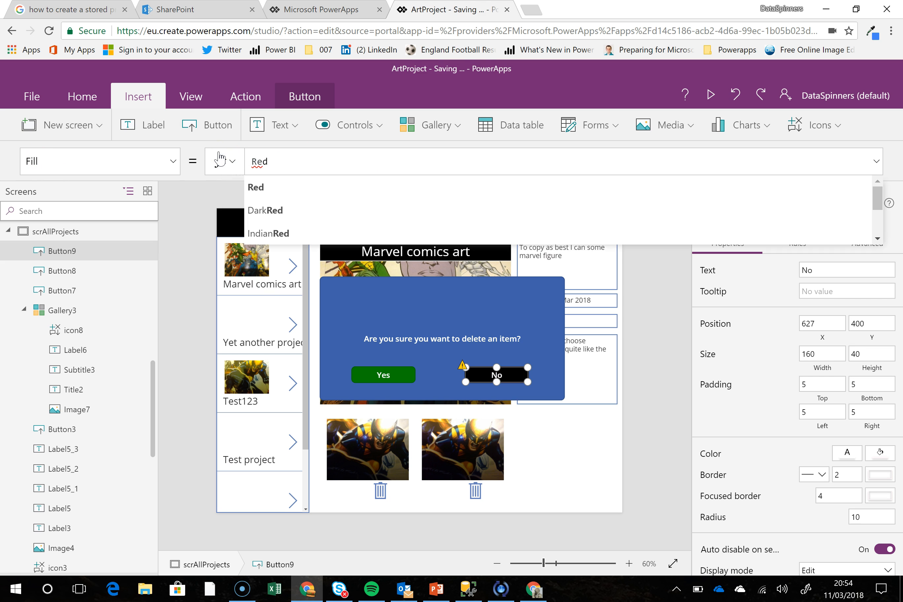
click(268, 186)
Group the large question button with the Yes and No buttons
click(478, 317)
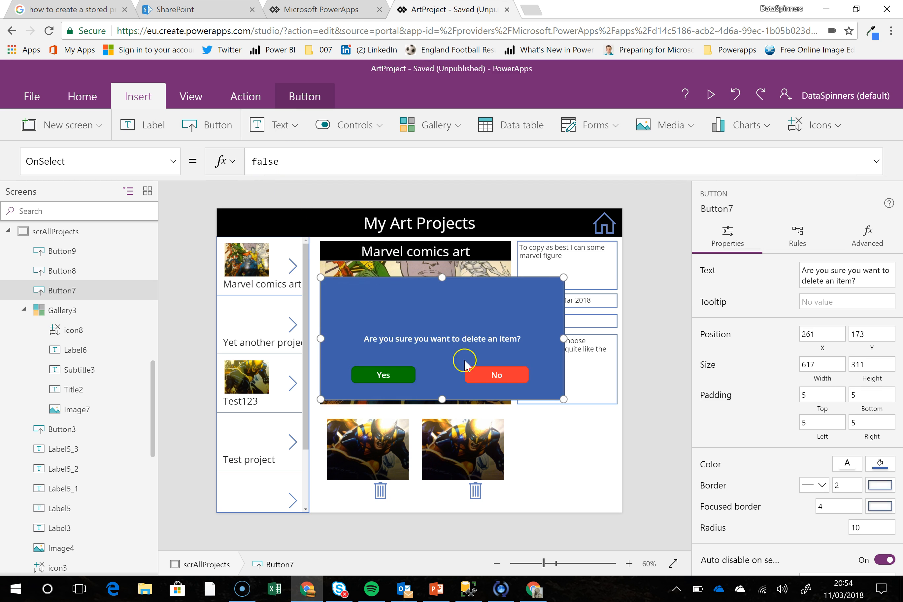
shift+click(400, 383)
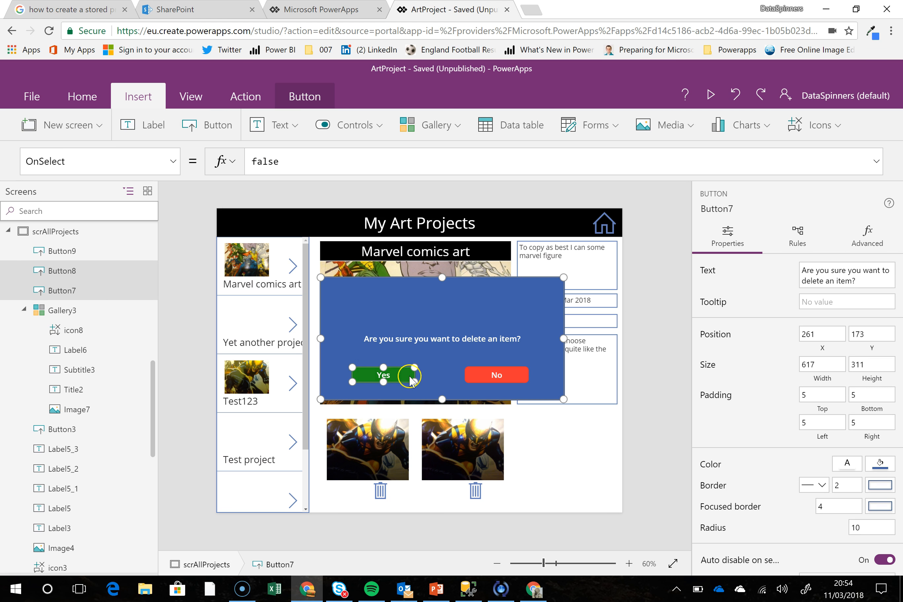
shift+click(486, 375)
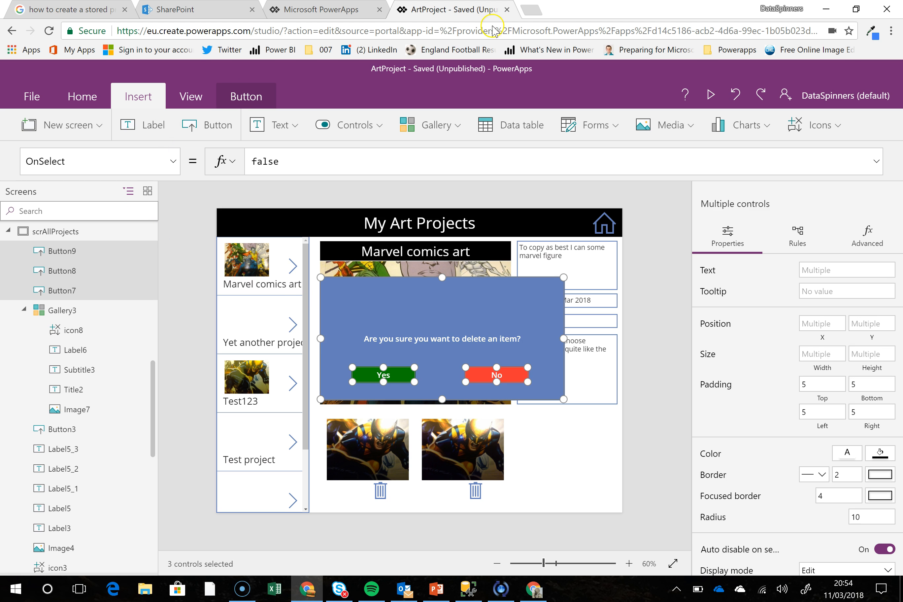
click(75, 96)
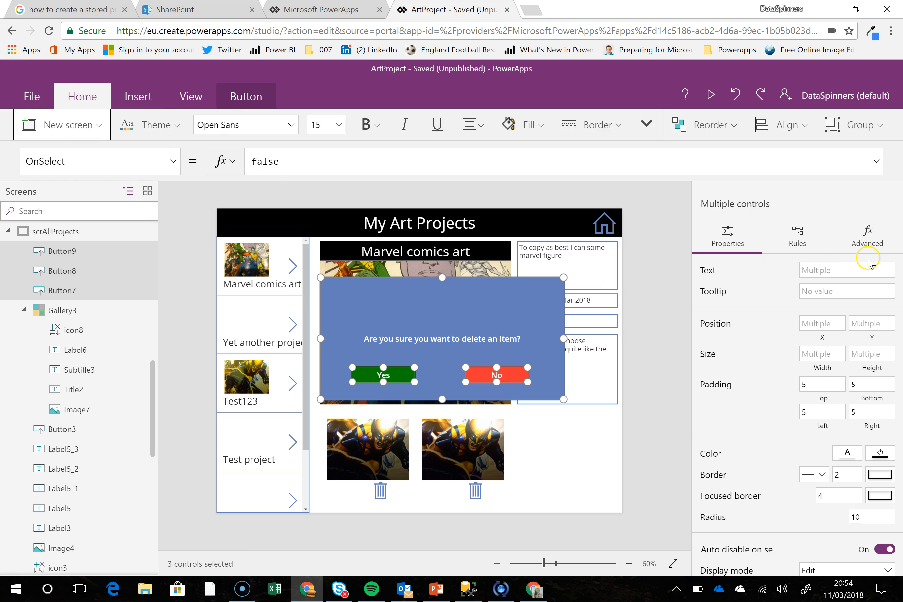
click(869, 134)
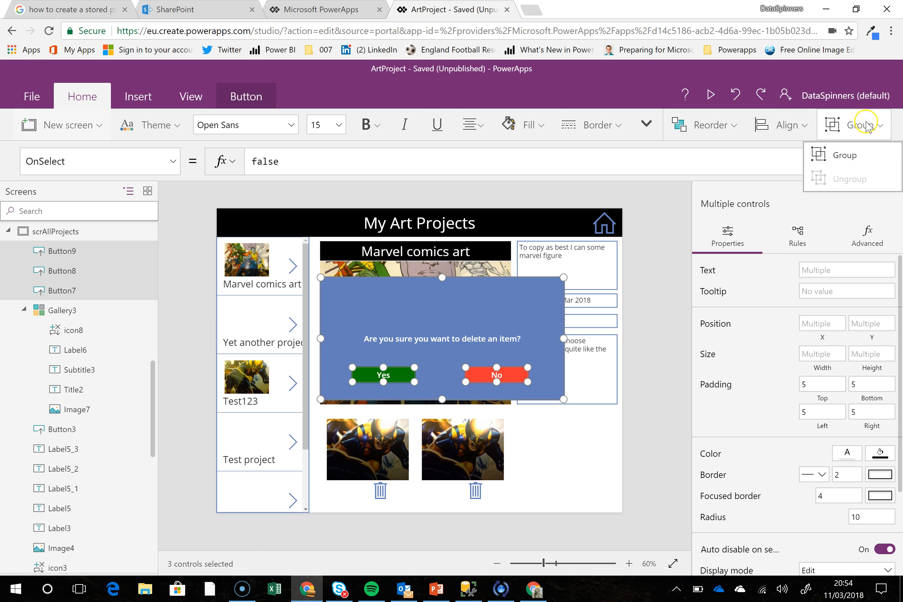
click(842, 156)
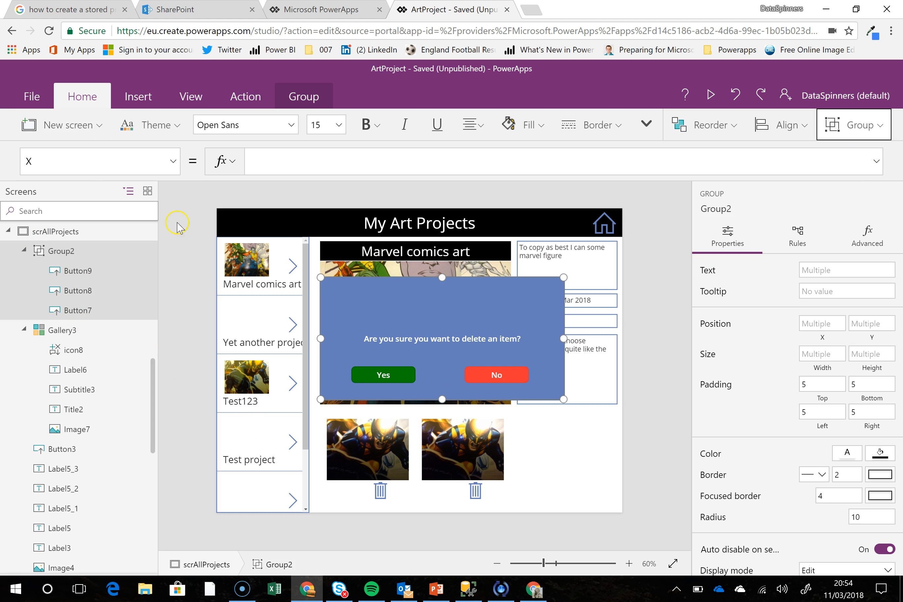
Rename the new group of confirmation buttons as grpAreYouSure
right_click(134, 254)
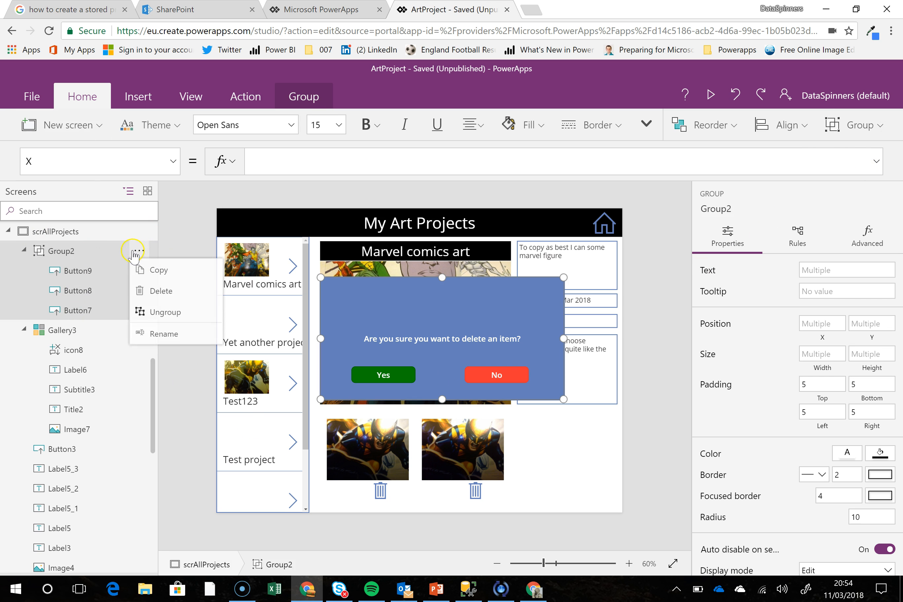
click(165, 336)
text(grpAreYou)
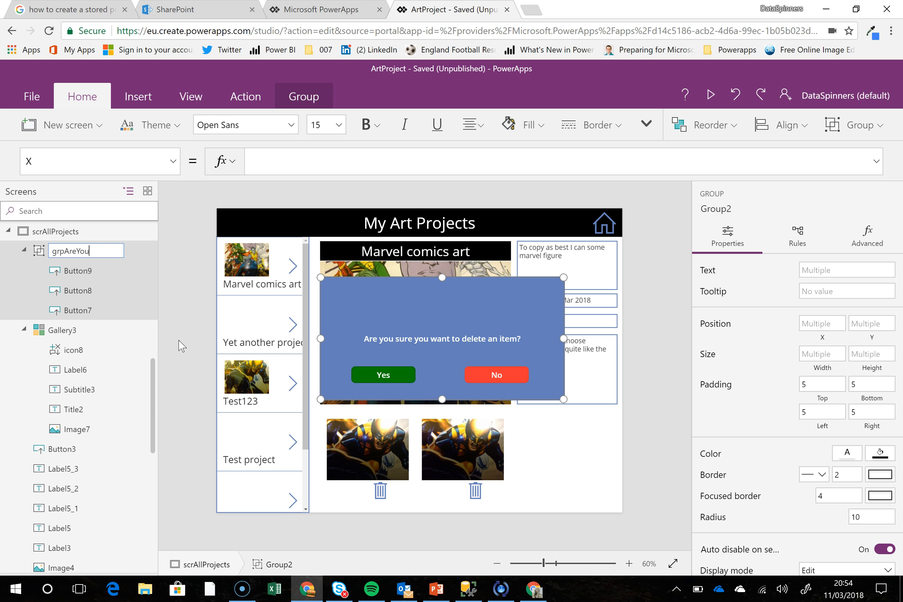
text(Sure)
key(Return)
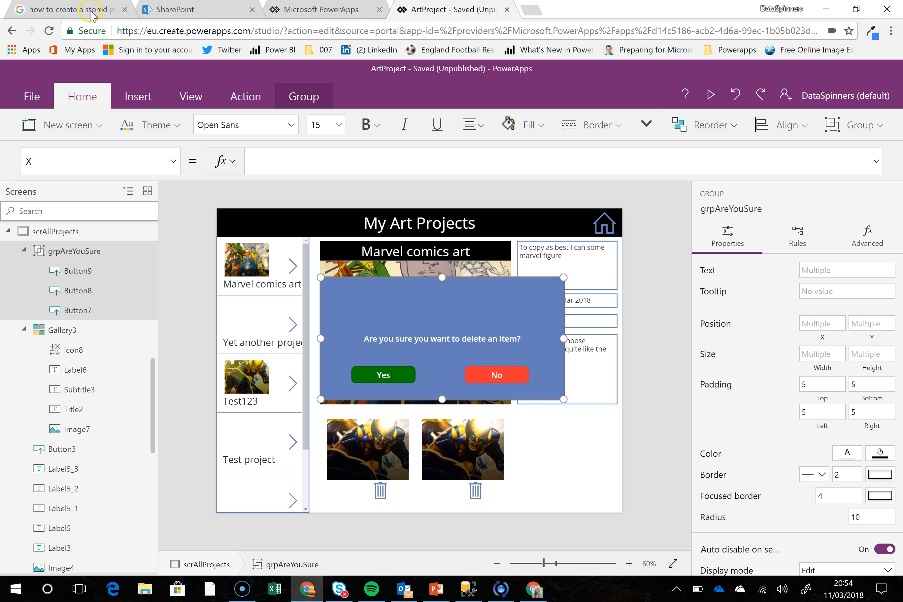
Set the grpAreYouSure group's Visible property to the AreYouSure variable
click(70, 162)
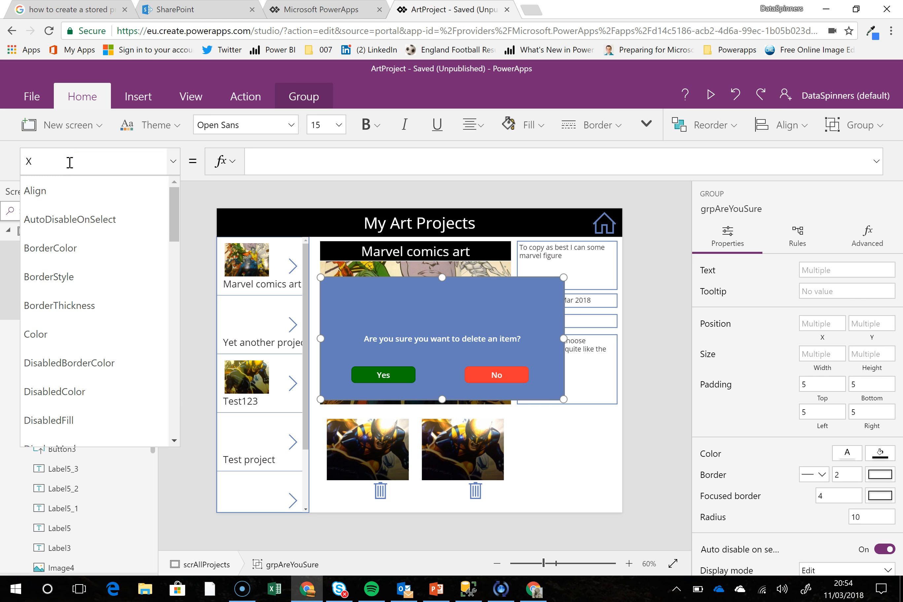
text(Visible)
key(Return)
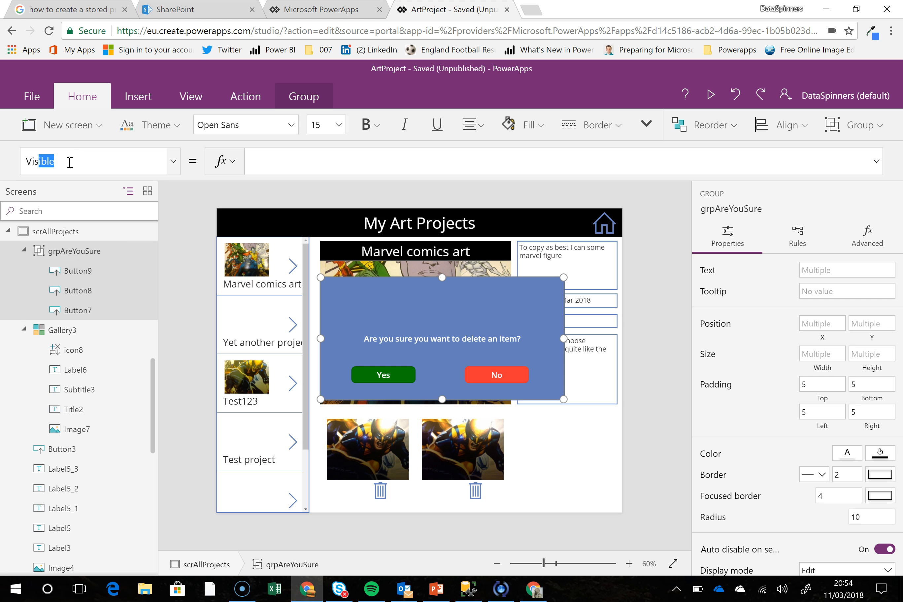
text(are)
key(Down)
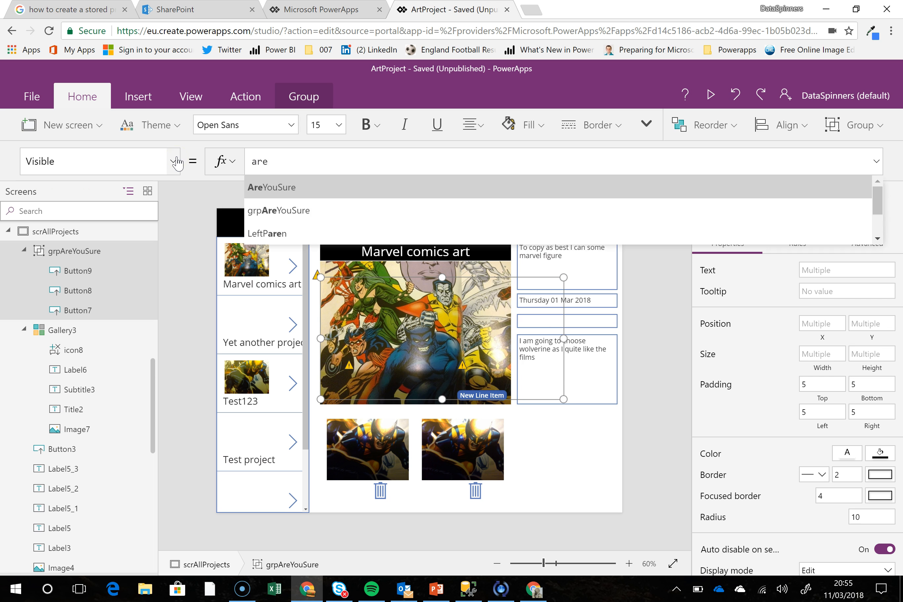
key(Return)
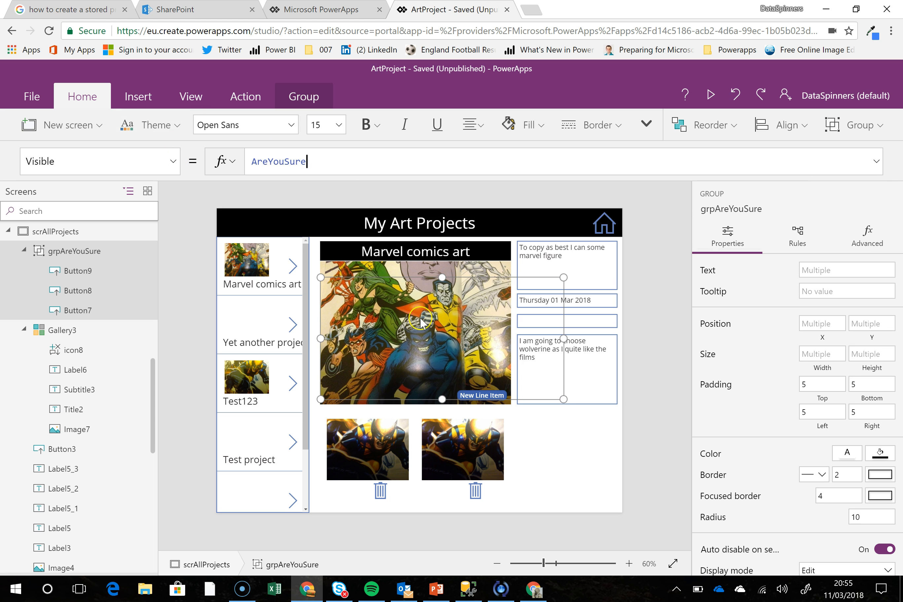
Trigger the first line item's delete icon to show the confirmation box, and copy the icon's OnSelect formula
click(381, 491)
alt+click(381, 491)
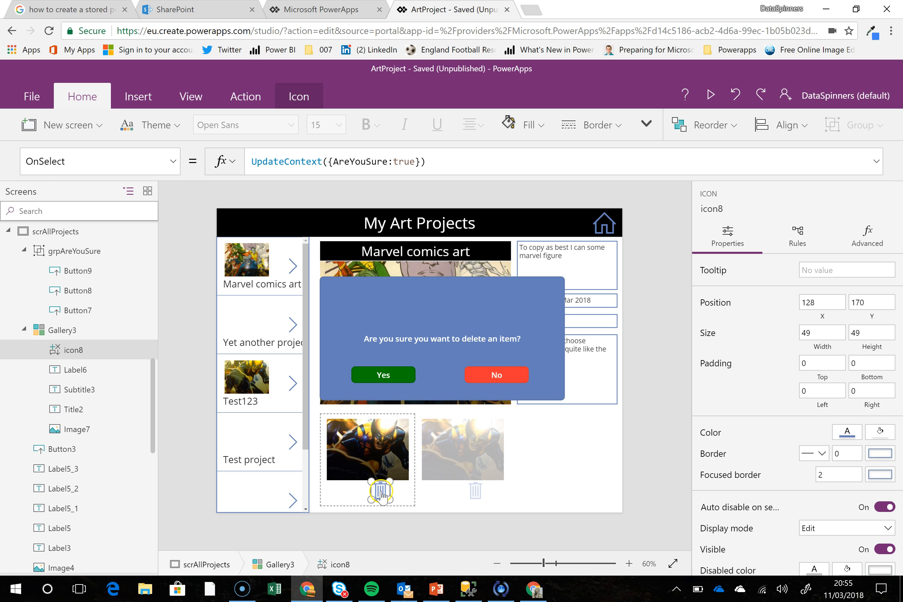
click(396, 377)
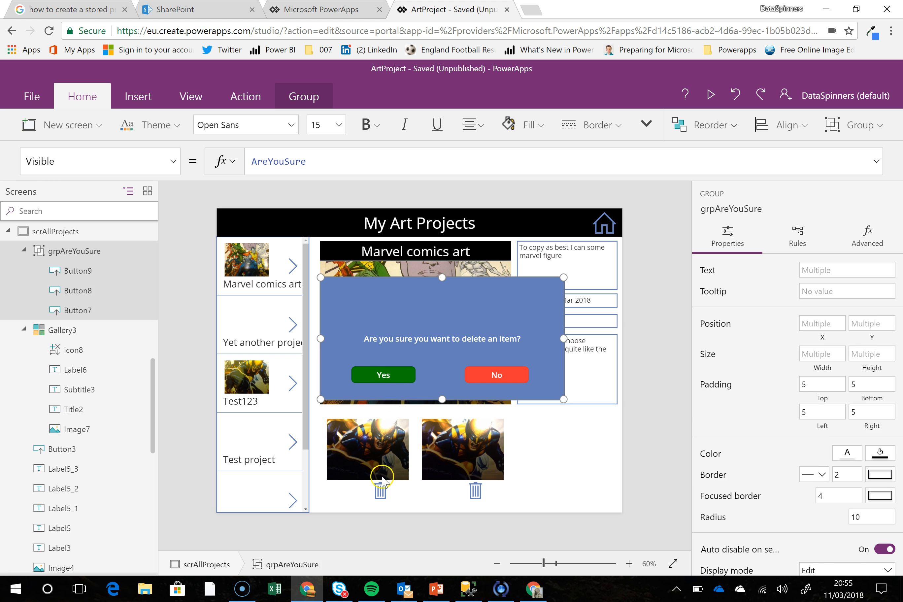
click(380, 490)
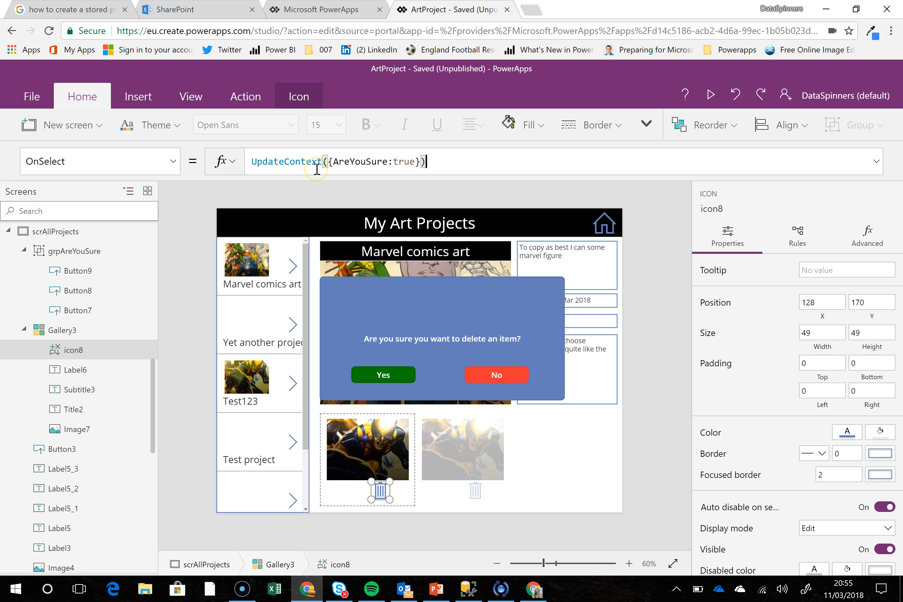
key(ctrl+a)
key(ctrl+c)
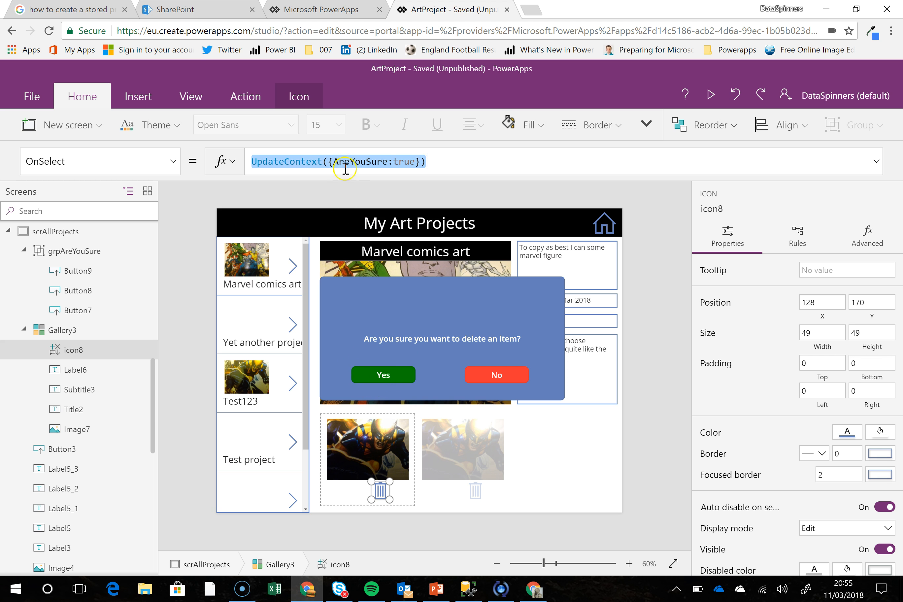
Set the Yes button's OnSelect to UpdateContext({AreYouSure:false}), reusing the copied formula with true replaced by false
click(403, 376)
click(403, 377)
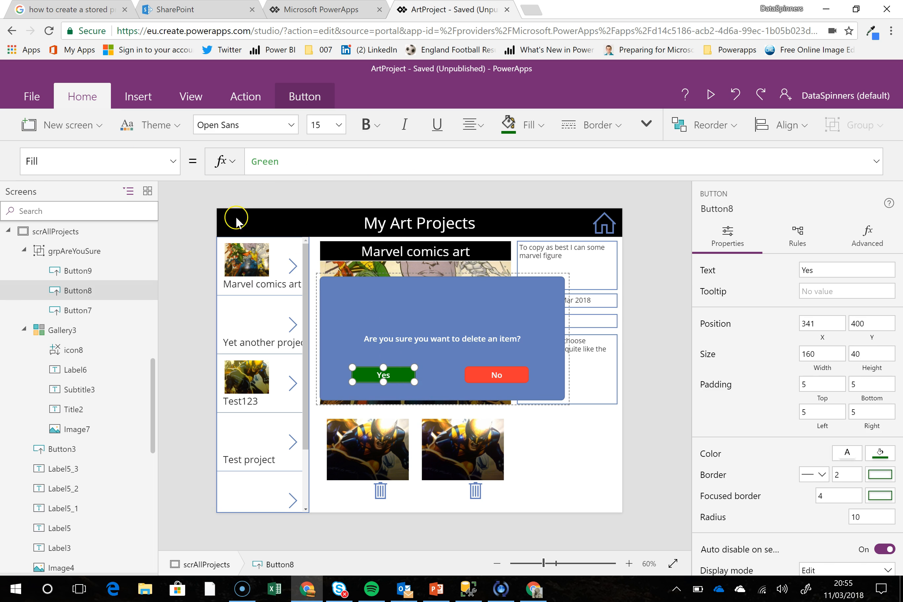
click(143, 161)
text(O)
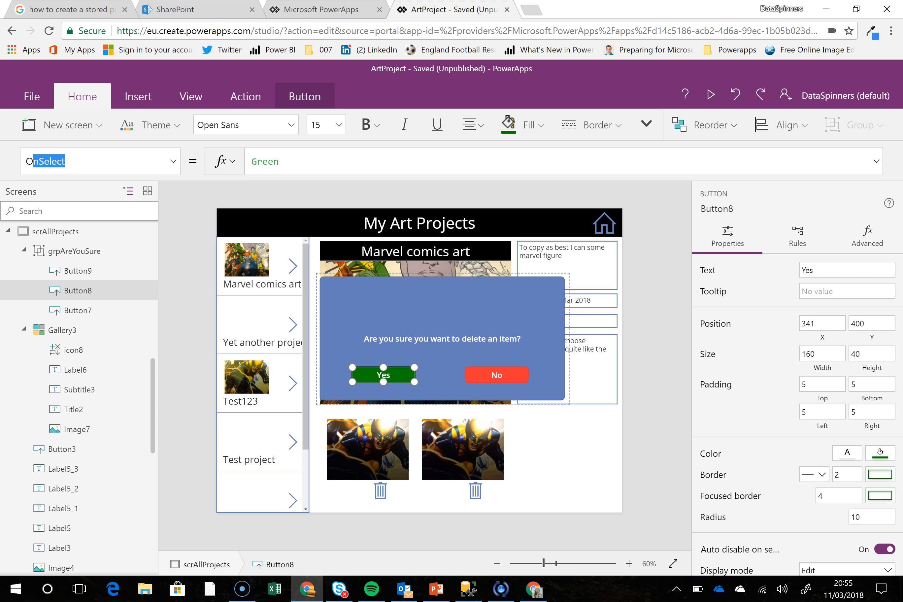
key(Return)
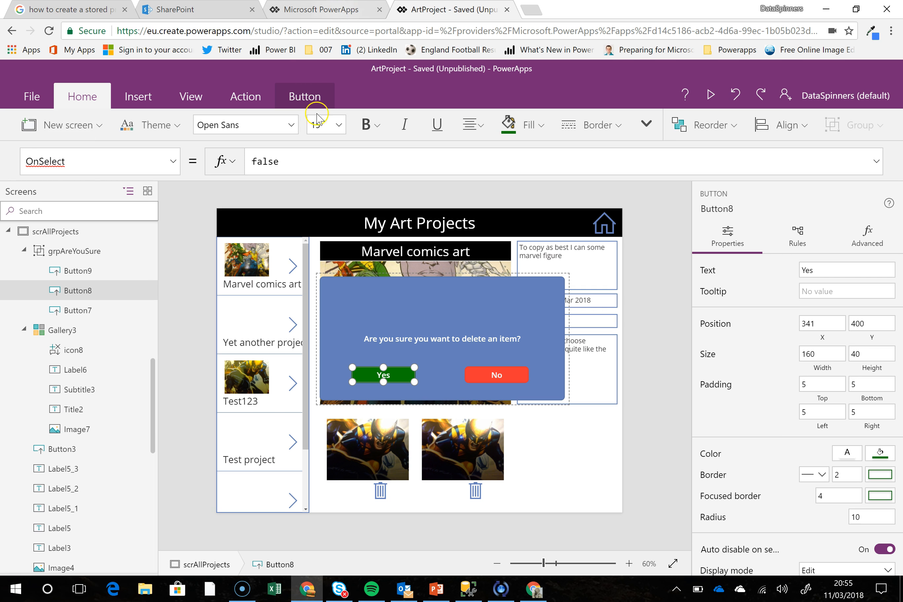
click(297, 167)
key(ctrl+a)
key(ctrl+v)
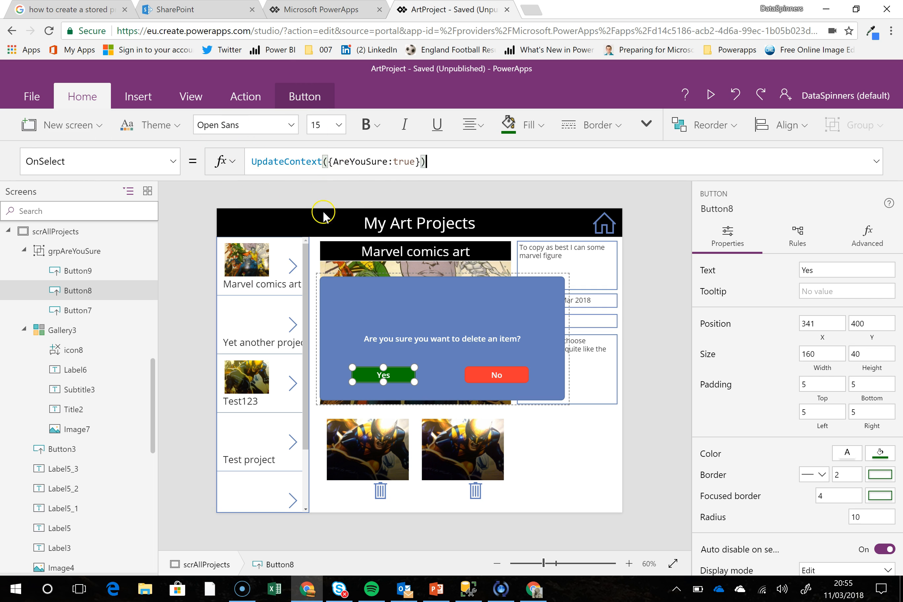
double_click(404, 161)
text(false)
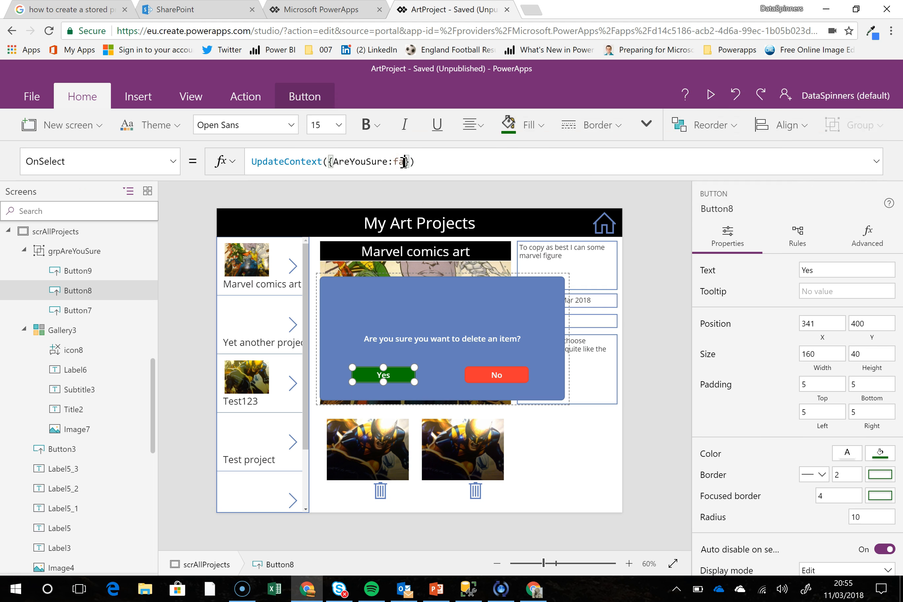
click(447, 162)
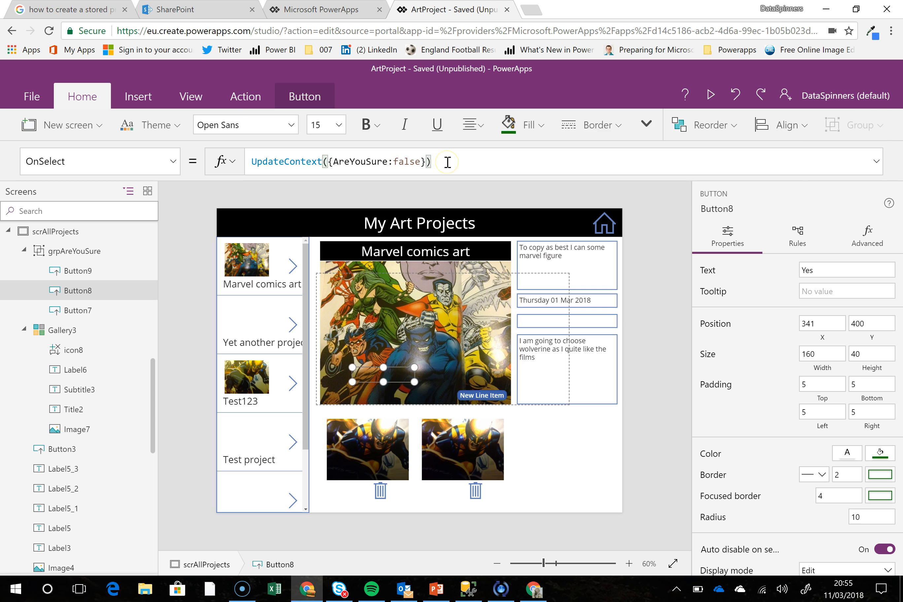
Bring the confirmation box back with the first line item's delete icon and copy the Yes button's OnSelect formula
key(ctrl+a)
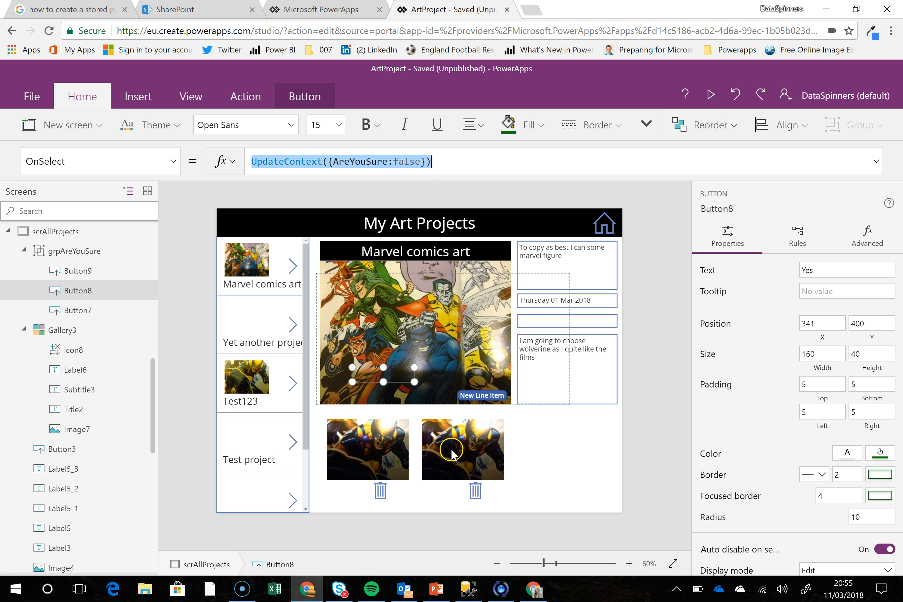
click(379, 497)
alt+click(379, 499)
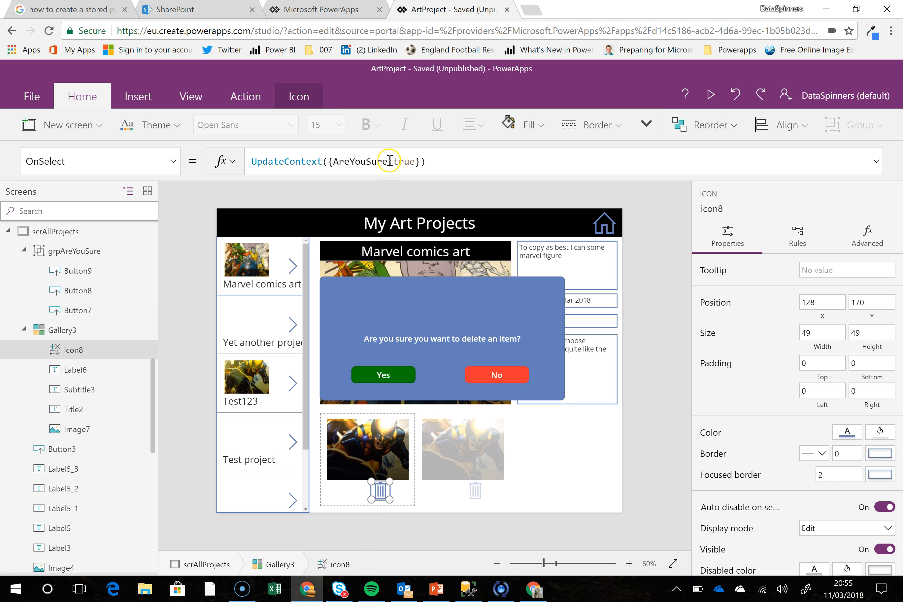
click(517, 376)
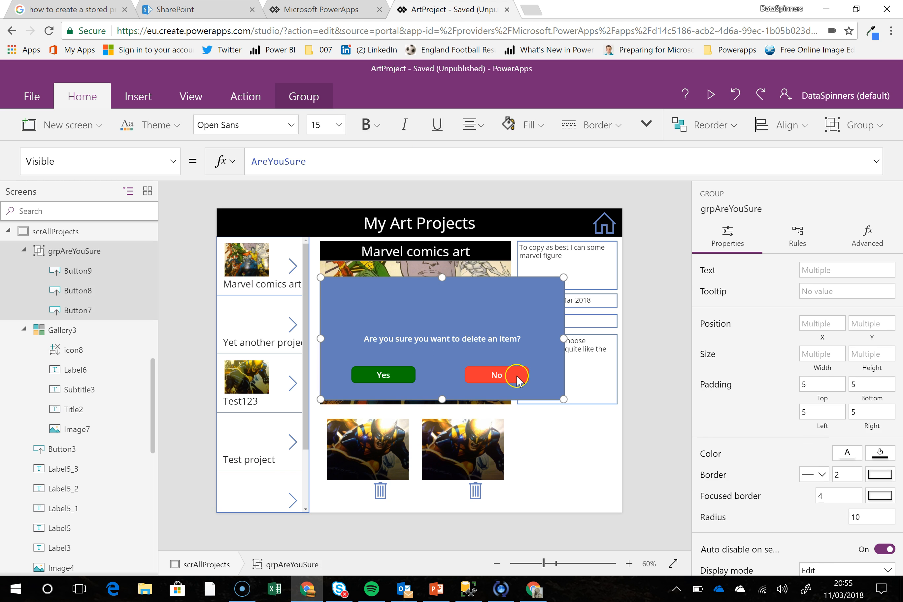
click(404, 375)
click(355, 162)
key(ctrl+a)
key(ctrl+c)
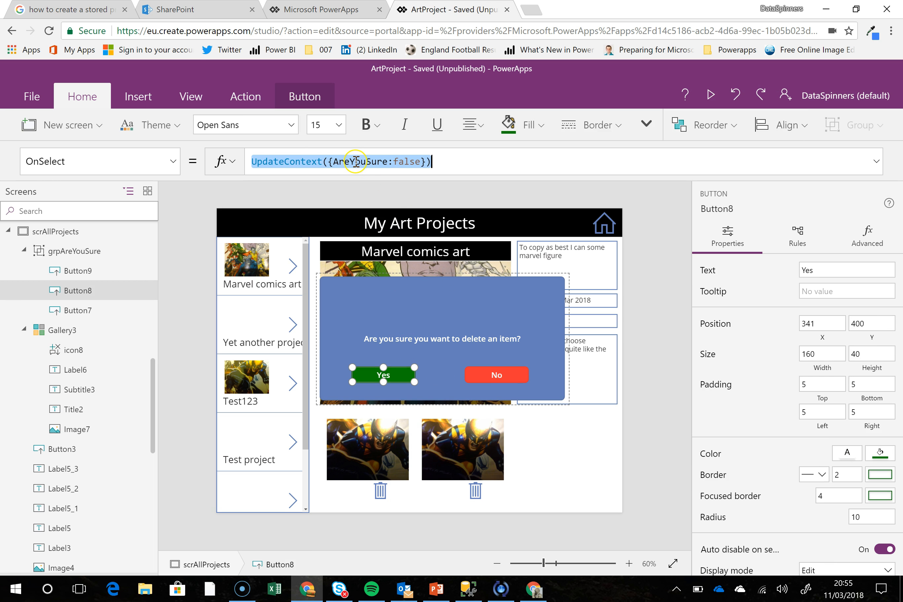
Set the No button's OnSelect to the copied formula UpdateContext({AreYouSure:false})
click(517, 376)
click(104, 160)
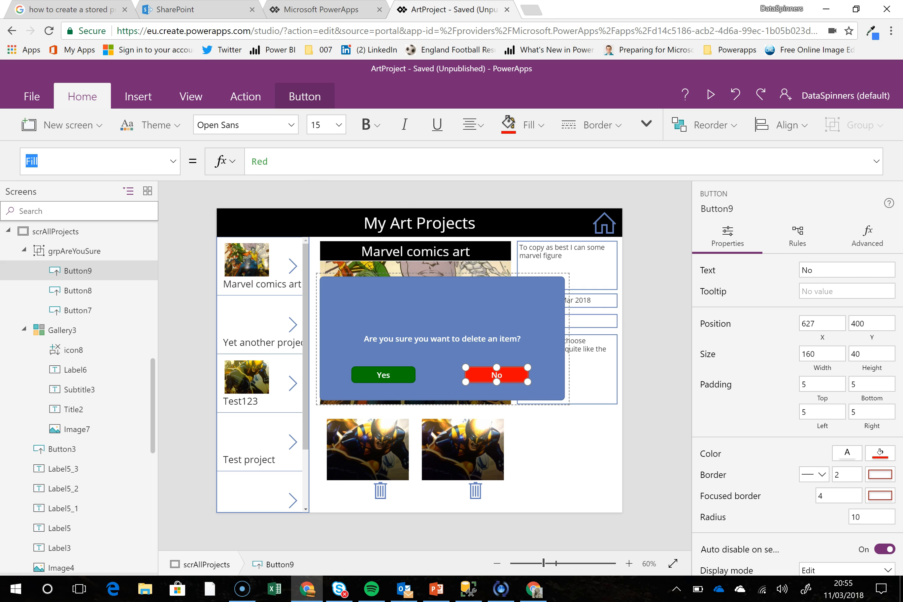
text(OnSelect)
key(Return)
click(296, 163)
key(ctrl+v)
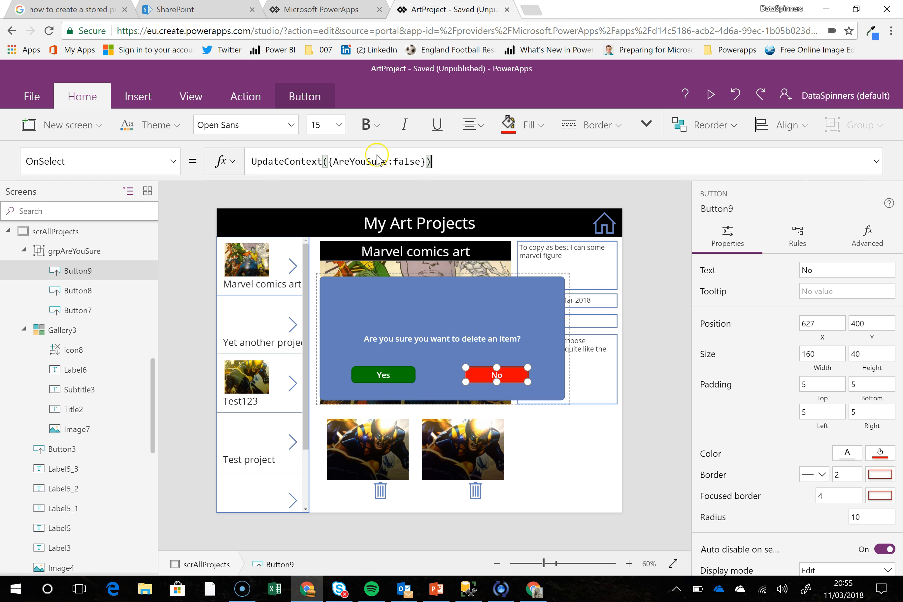
click(502, 316)
Preview the app, test the first line item's delete icon with the Yes and No buttons, and close the preview
click(711, 94)
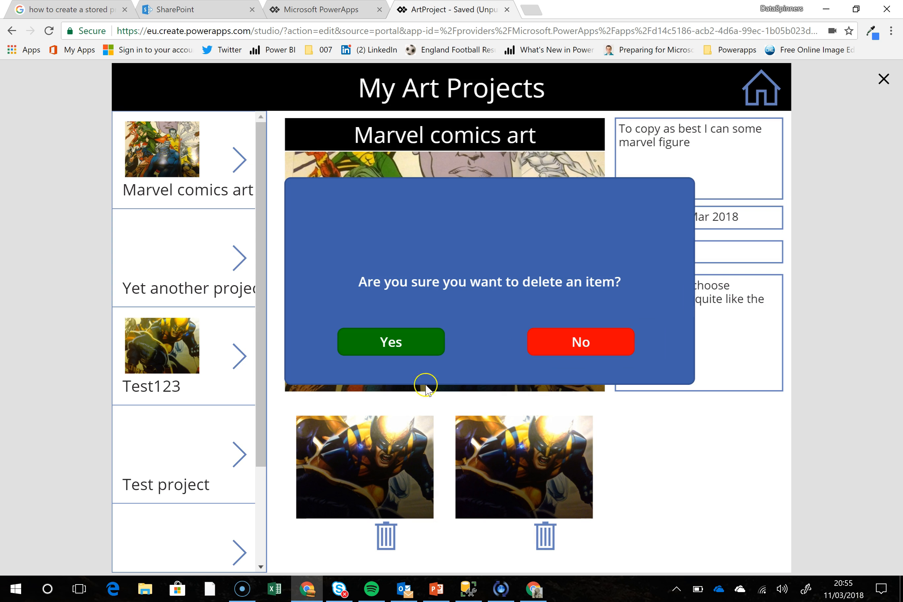
click(385, 534)
click(423, 354)
click(386, 536)
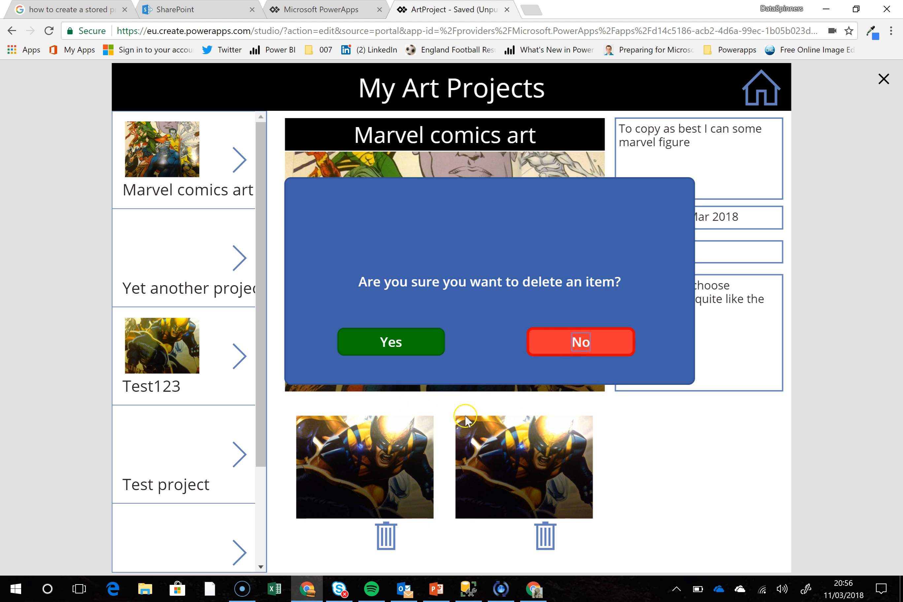
click(386, 536)
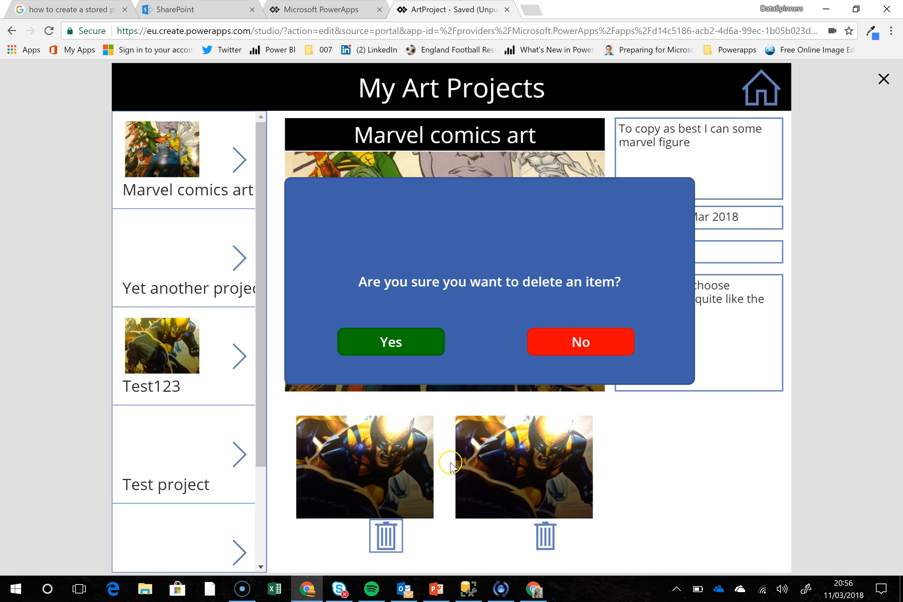
click(884, 79)
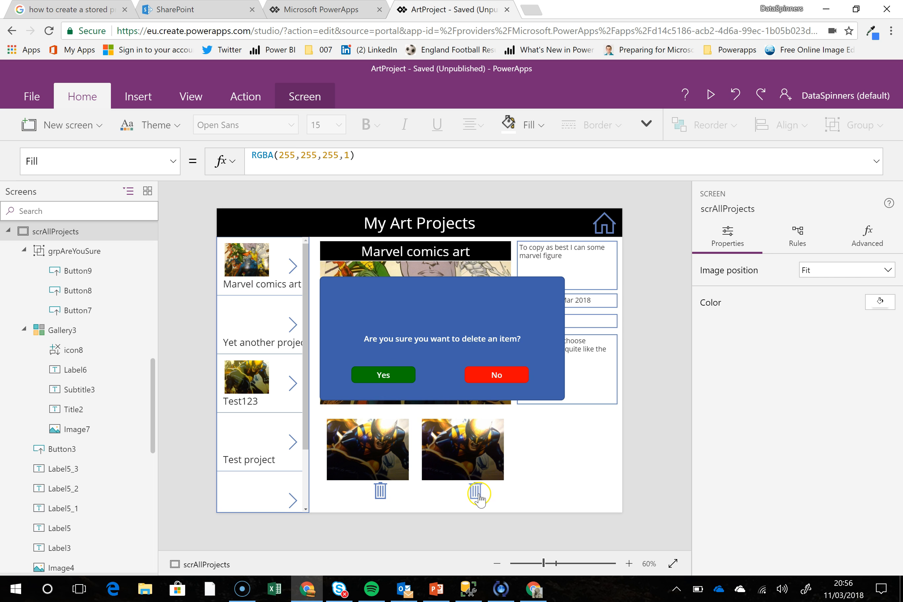
click(373, 484)
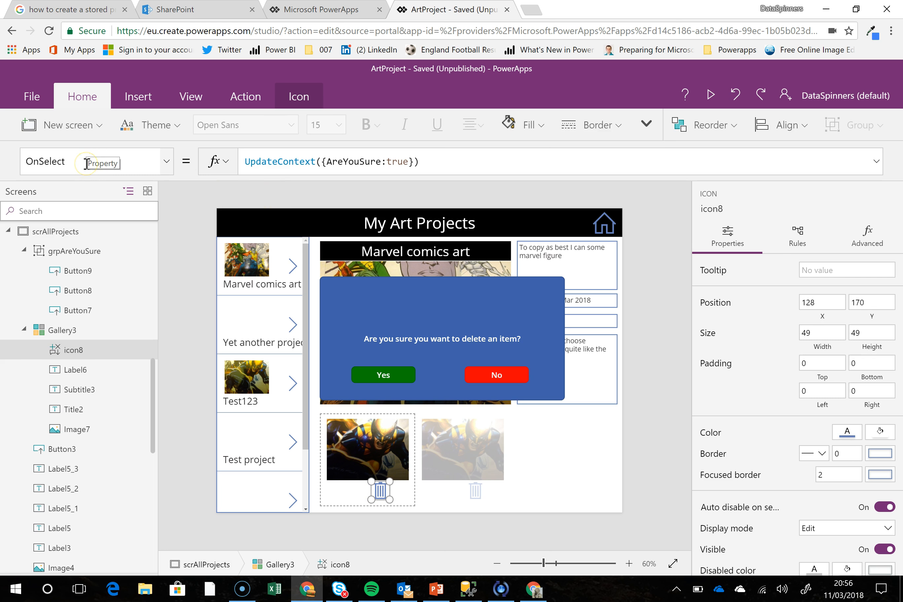
click(441, 159)
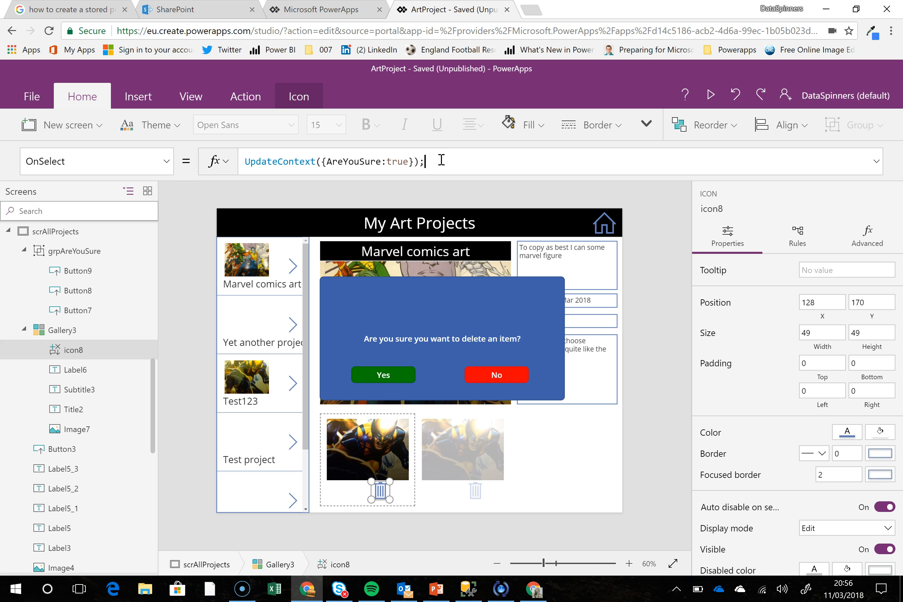
text(;remo)
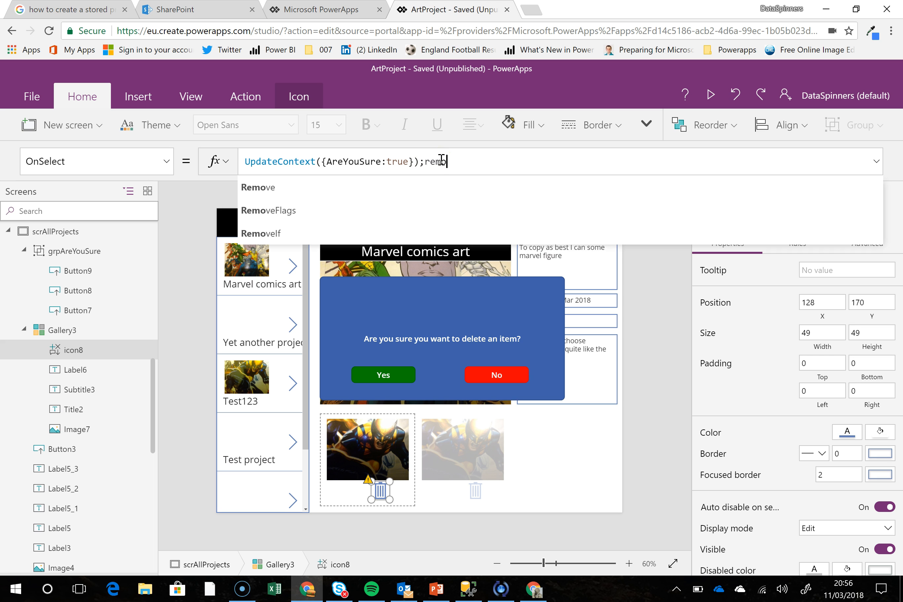
key(BackSpace)
key(BackSpace)
key(BackSpace)
key(BackSpace)
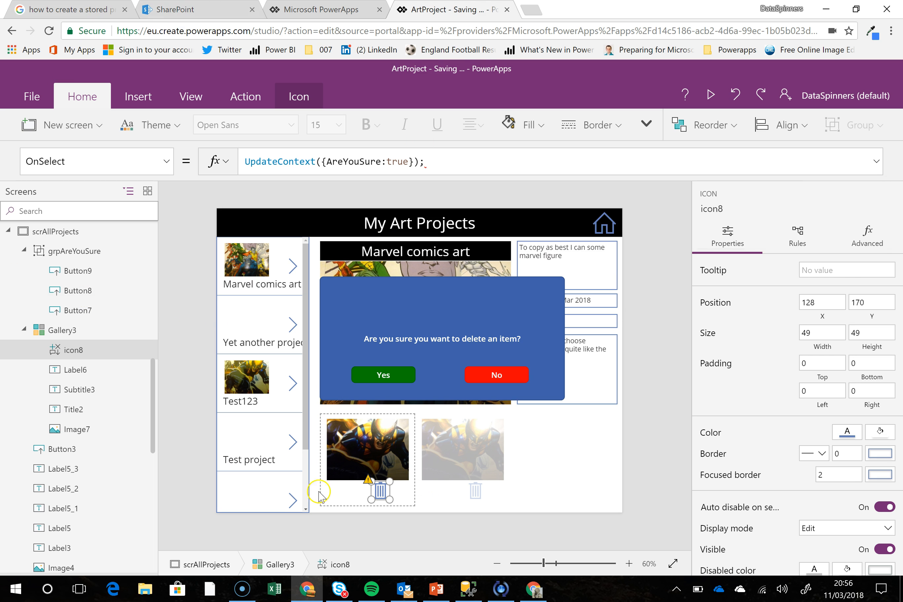
Rename the line item gallery as glryLineItem
click(336, 499)
click(322, 465)
click(140, 331)
click(179, 398)
text(g)
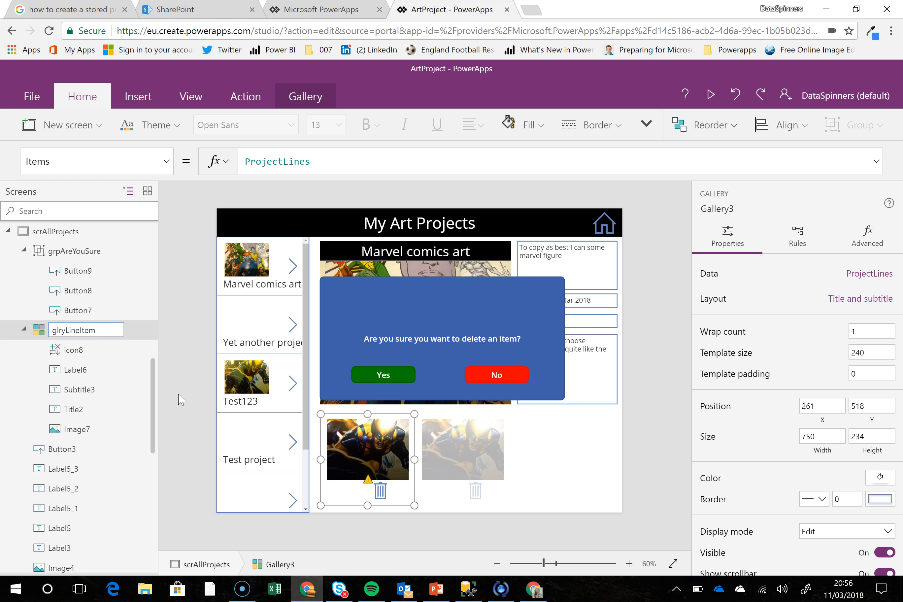
text(lryLineItem)
key(Return)
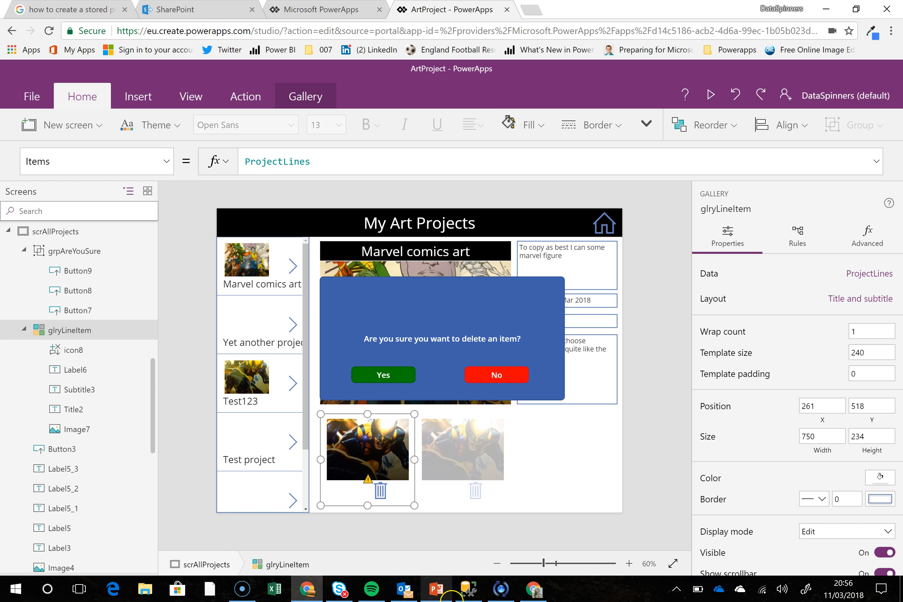
click(653, 531)
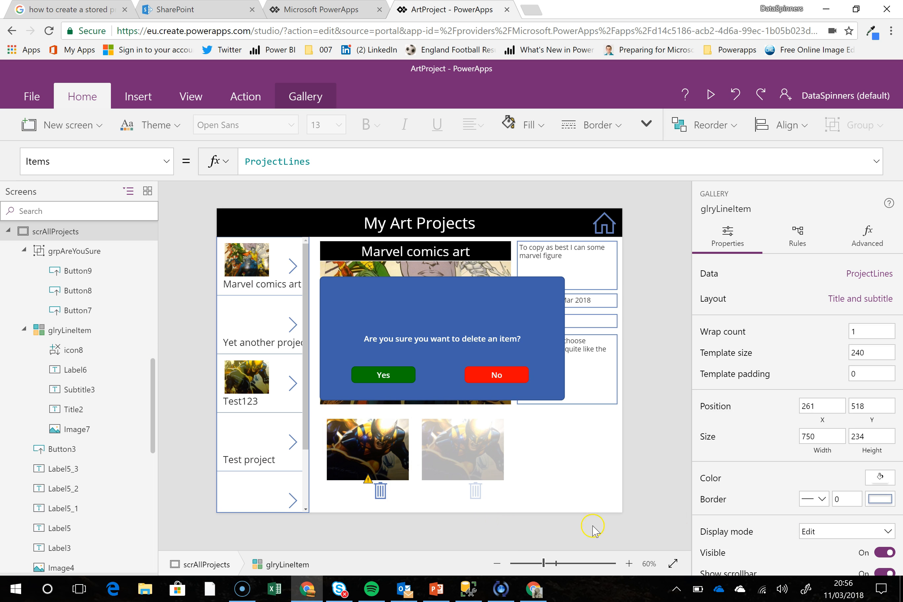
Append Remove(ProjectLines,ThisItem) after UpdateContext({AreYouSure:true}); in the delete icon's OnSelect formula
click(379, 491)
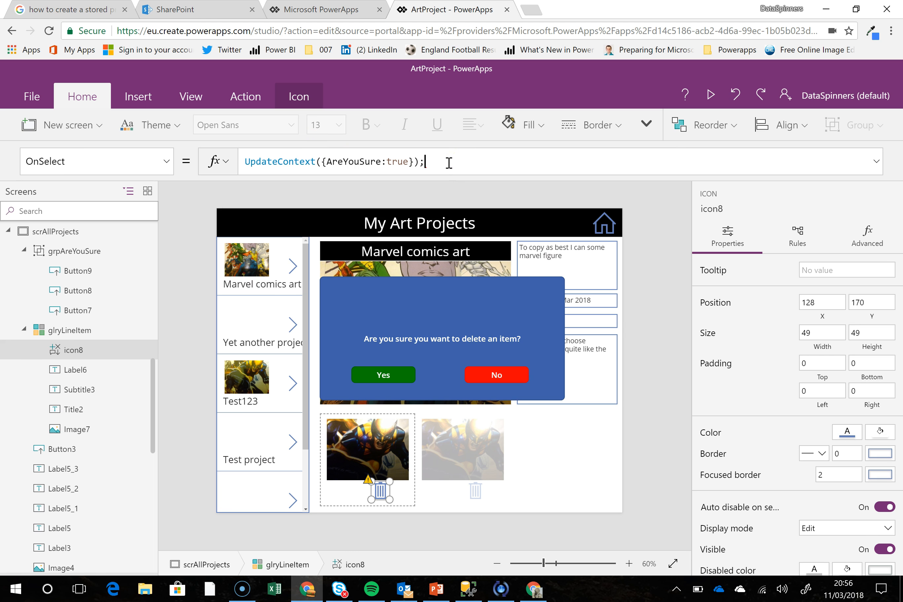
text(mo)
key(Tab)
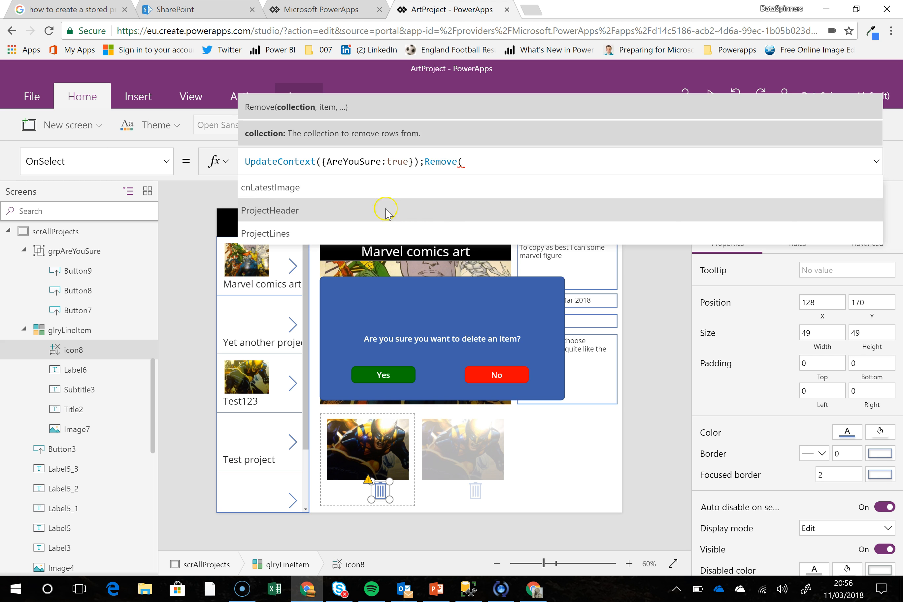
click(375, 233)
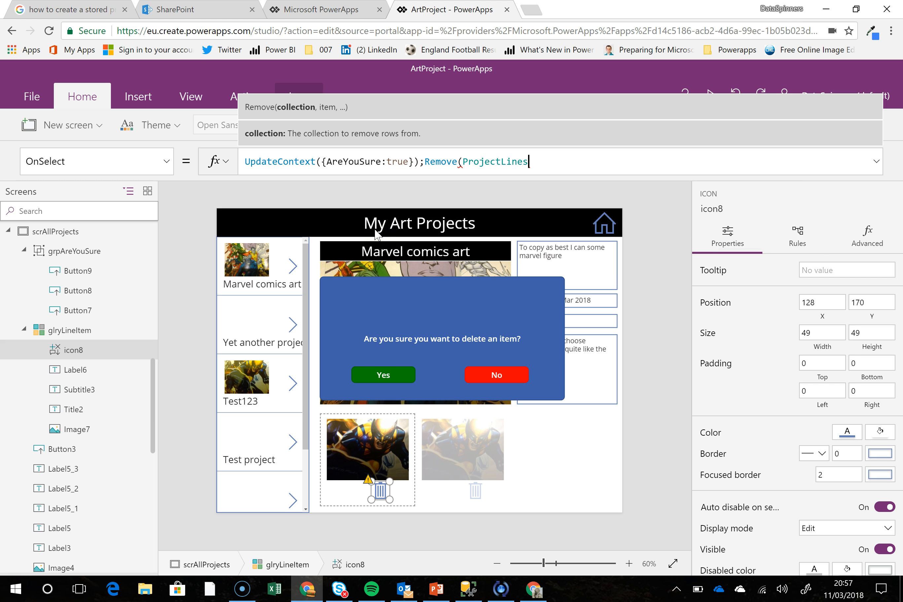
text(,)
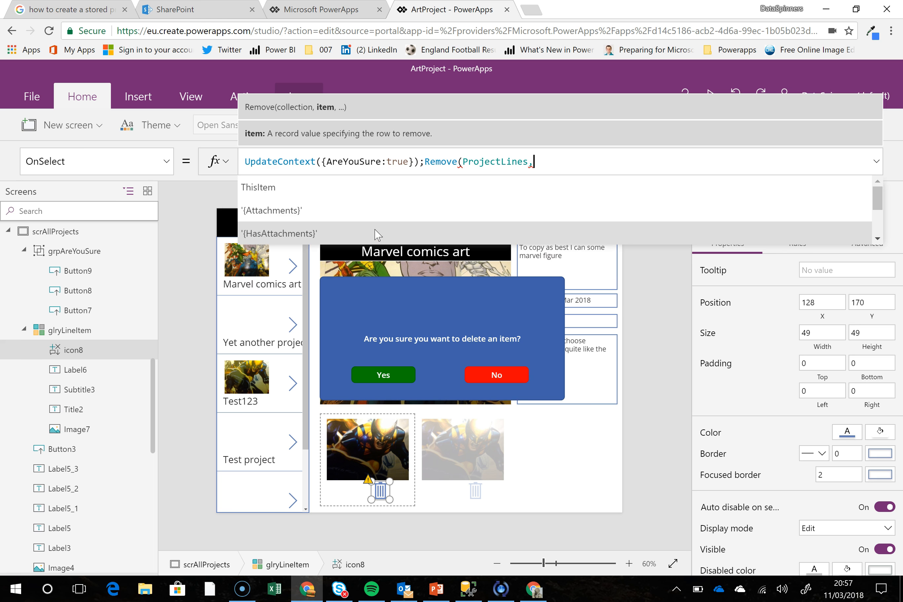
click(350, 190)
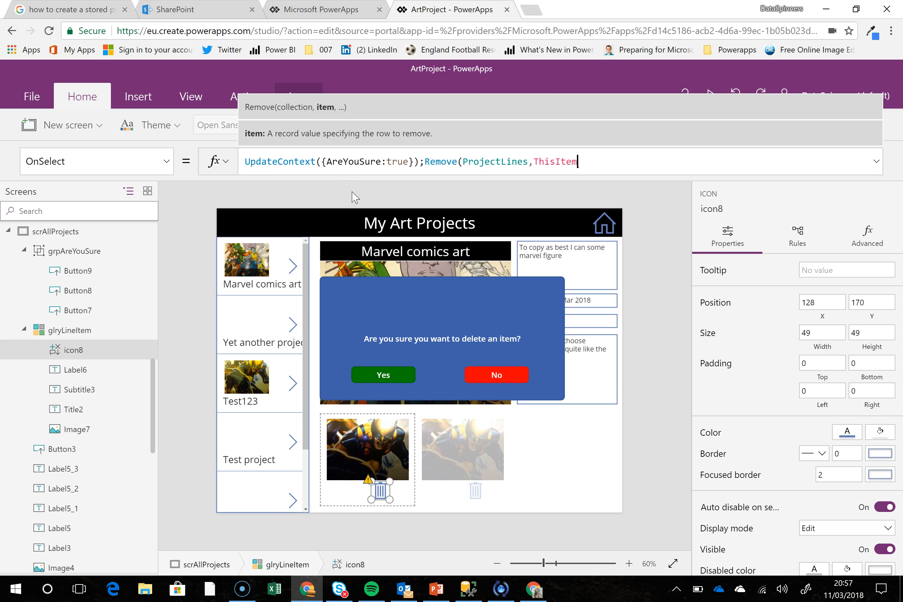
text())
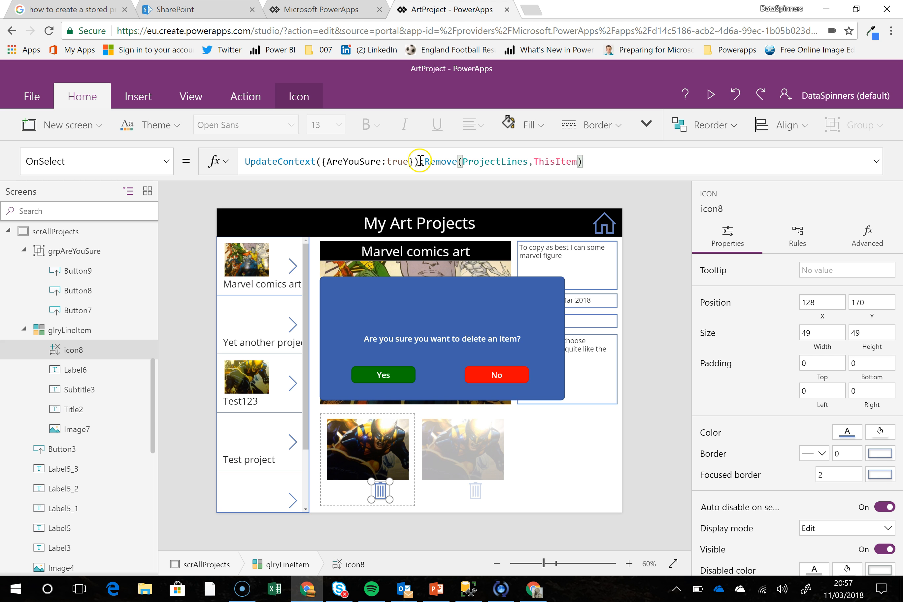
Move the Remove(ProjectLines,ThisItem) part from the delete icon's OnSelect to the end of the Yes button's OnSelect, separated by a single semicolon
drag(421, 160, 601, 171)
key(ctrl+c)
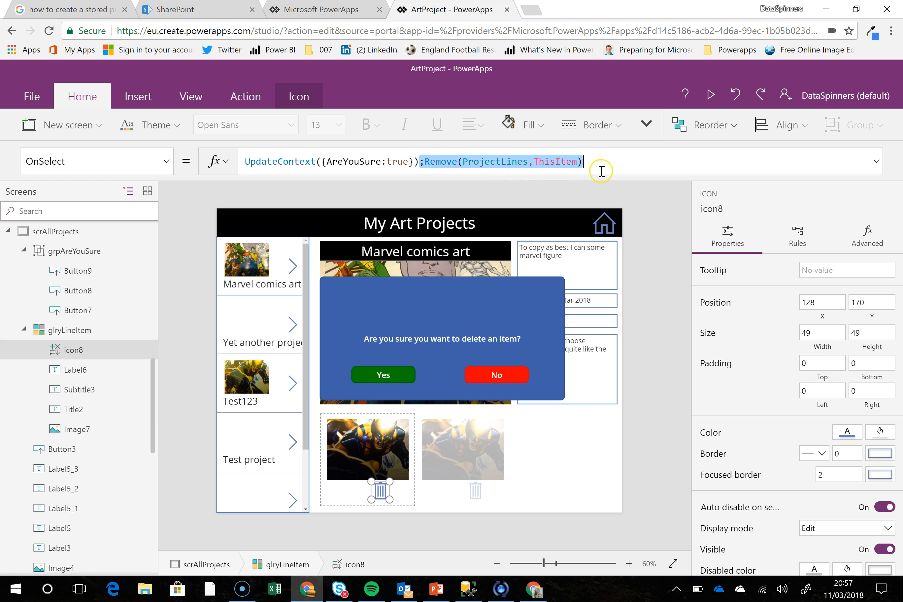
key(Delete)
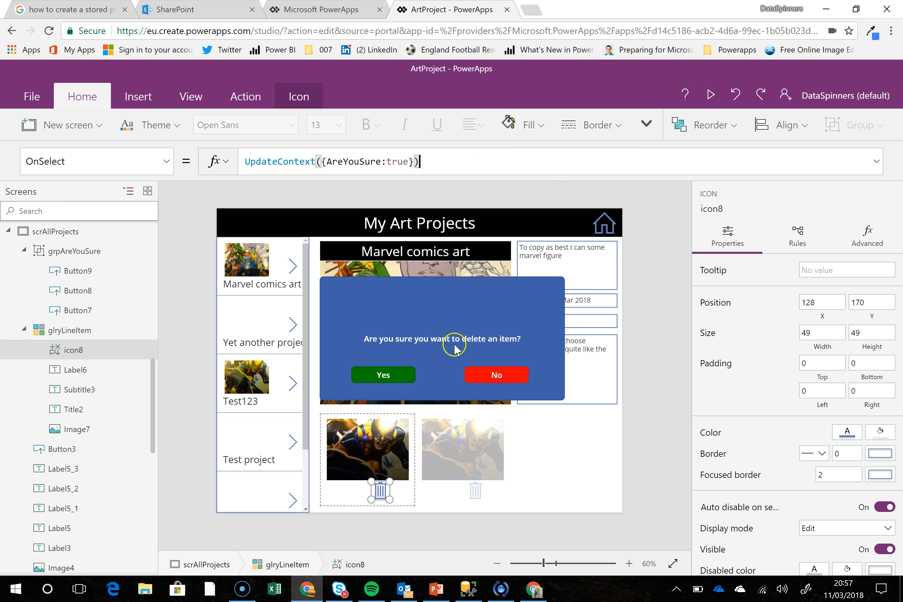
click(401, 376)
click(401, 376)
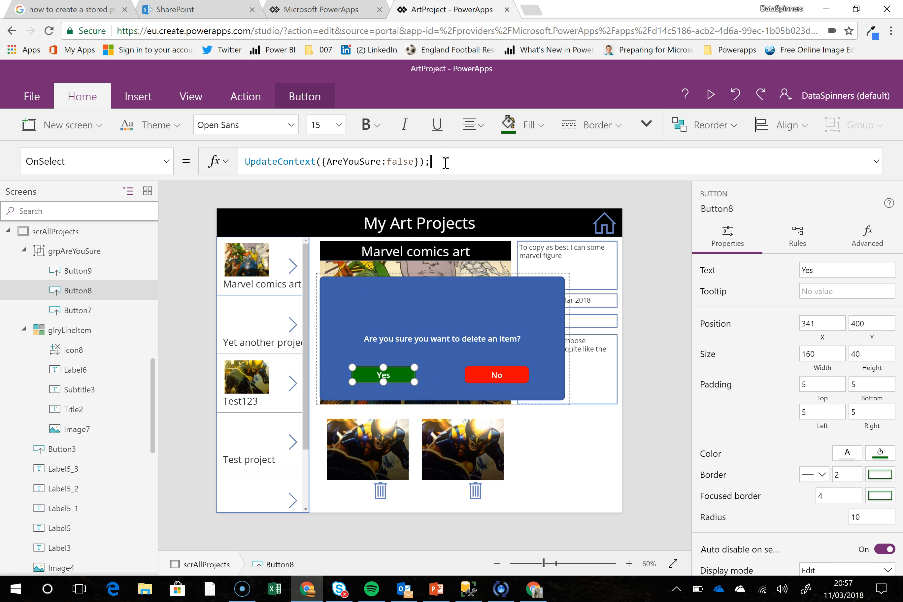
key(ctrl+v)
click(517, 179)
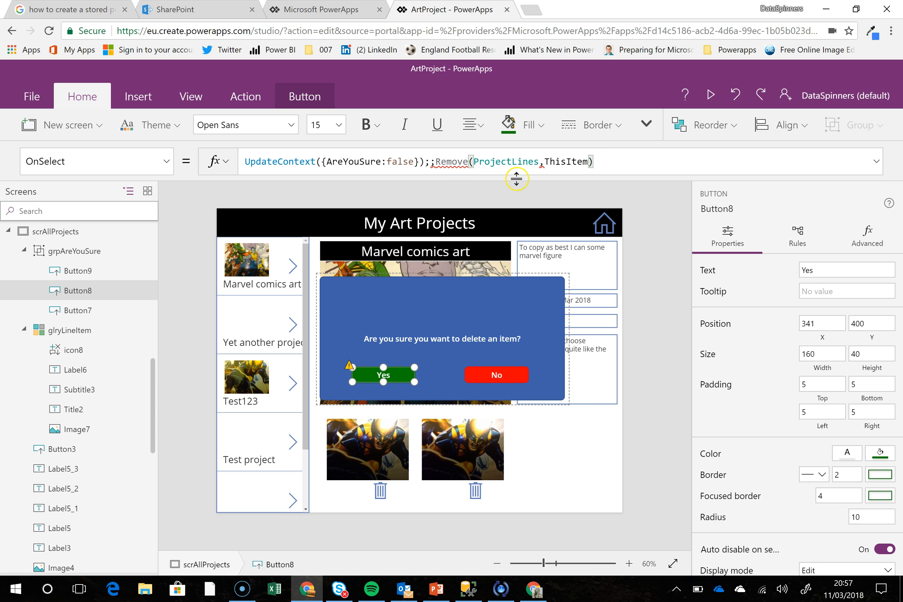
click(436, 161)
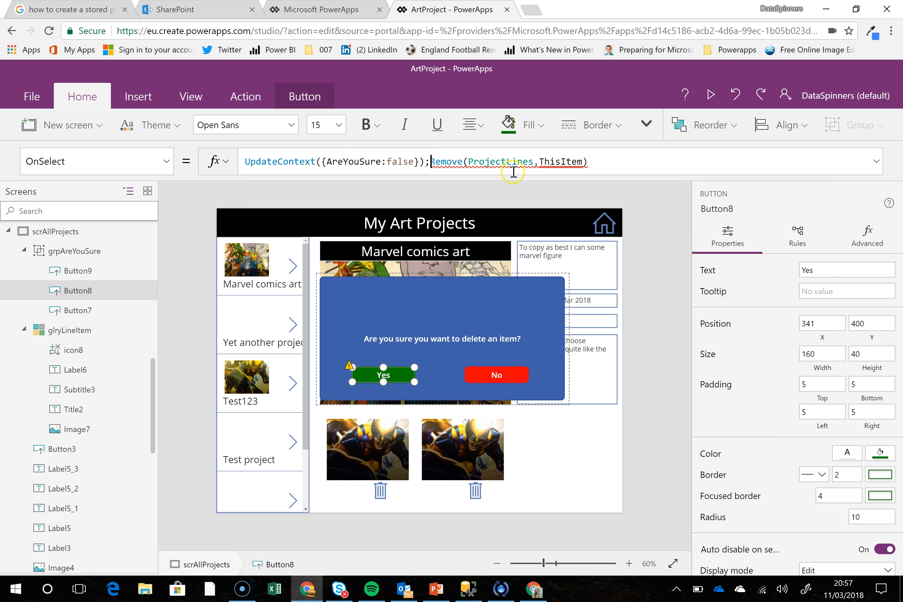
Replace ThisItem with glryLineItem.Selected in the Remove call of the Yes button's OnSelect formula
click(552, 161)
double_click(553, 161)
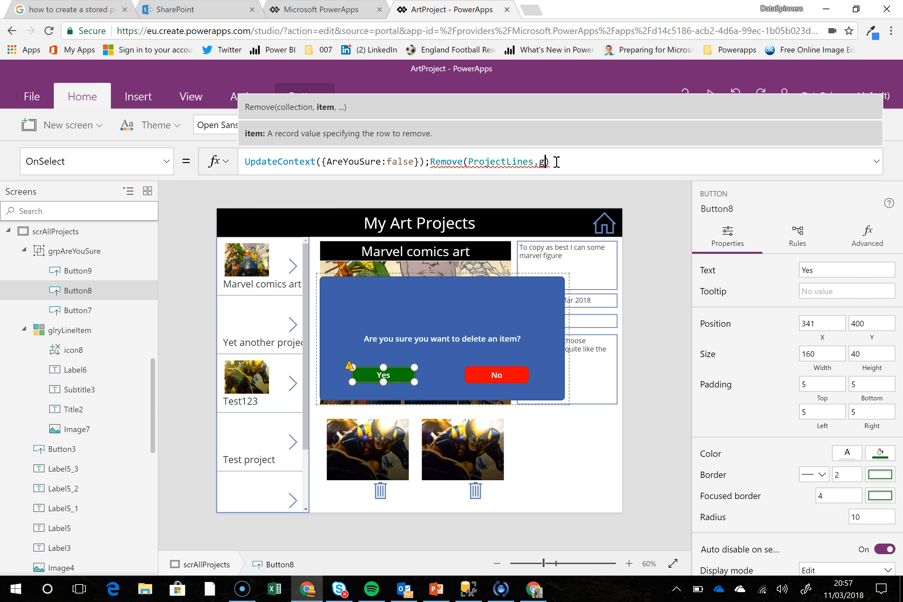
text(glry)
click(468, 187)
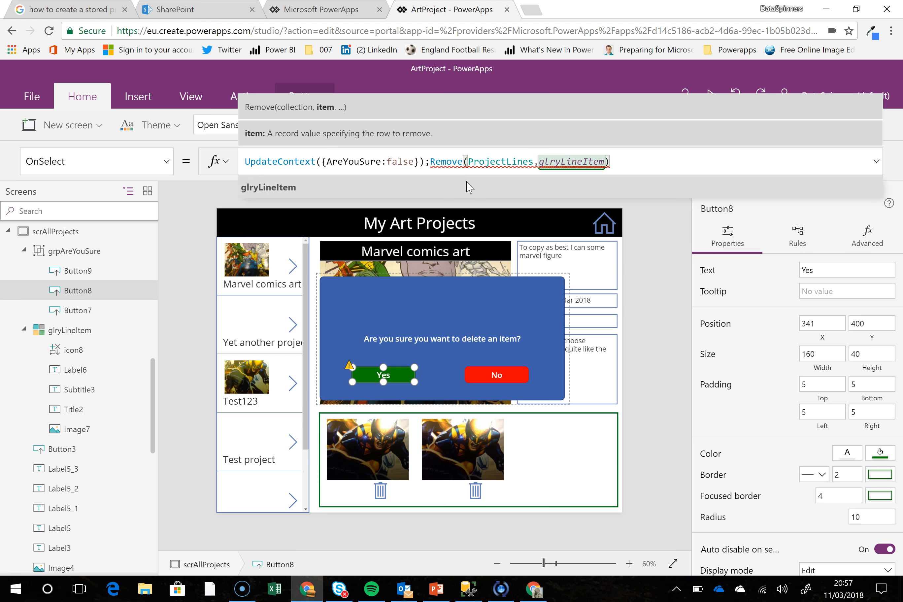
text(.)
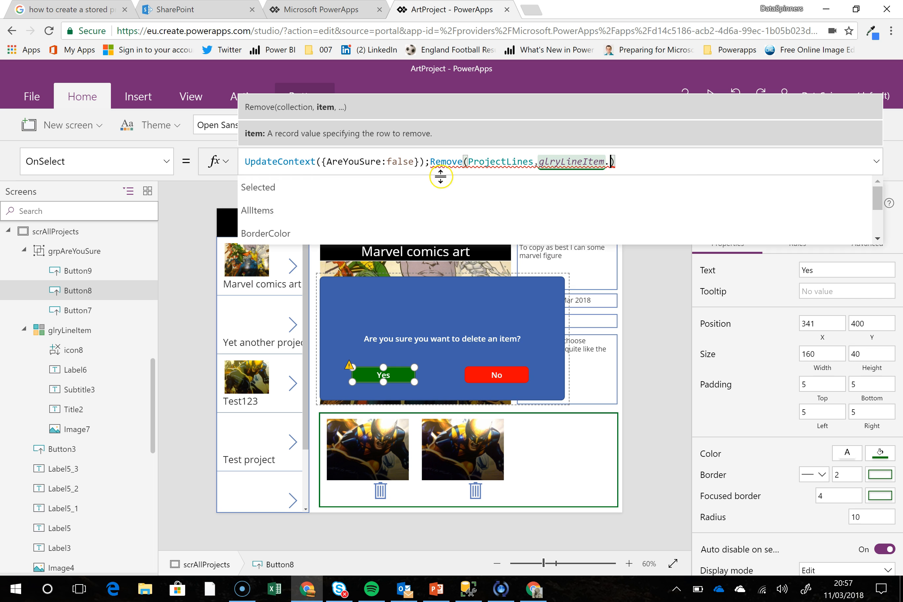
click(444, 190)
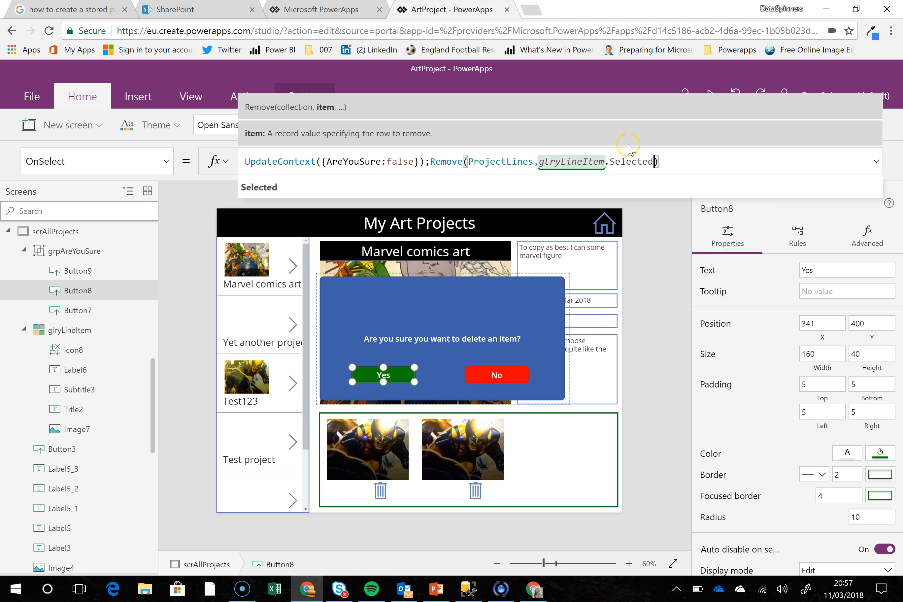
click(686, 159)
click(439, 167)
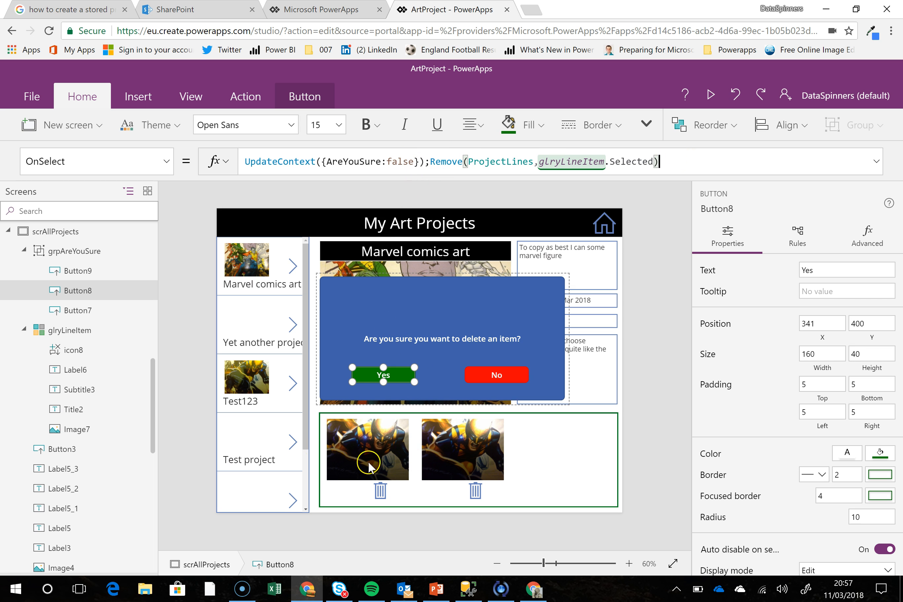
click(366, 369)
click(428, 350)
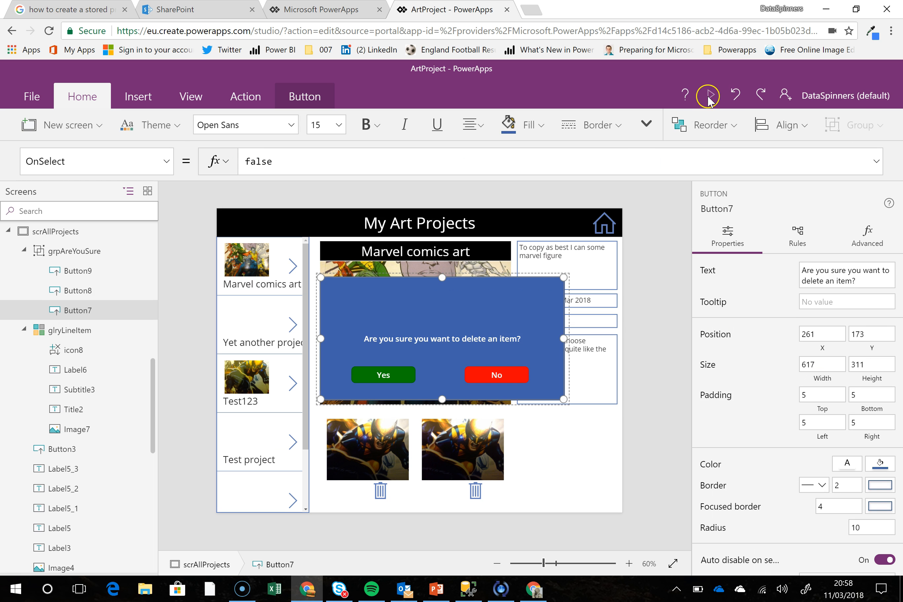
Preview the app, decline deleting the second line item with No, and delete that same item by confirming with Yes
click(711, 95)
click(546, 538)
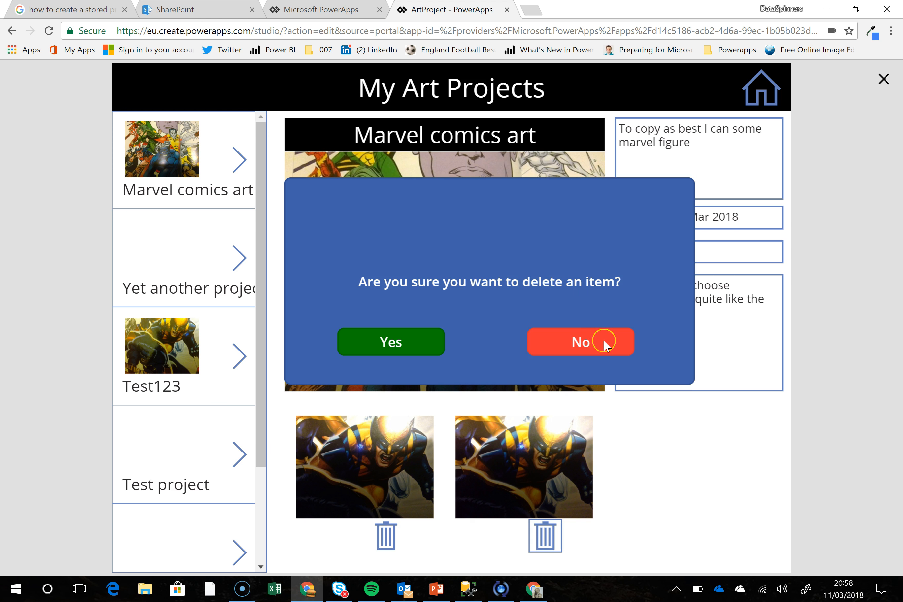
click(603, 342)
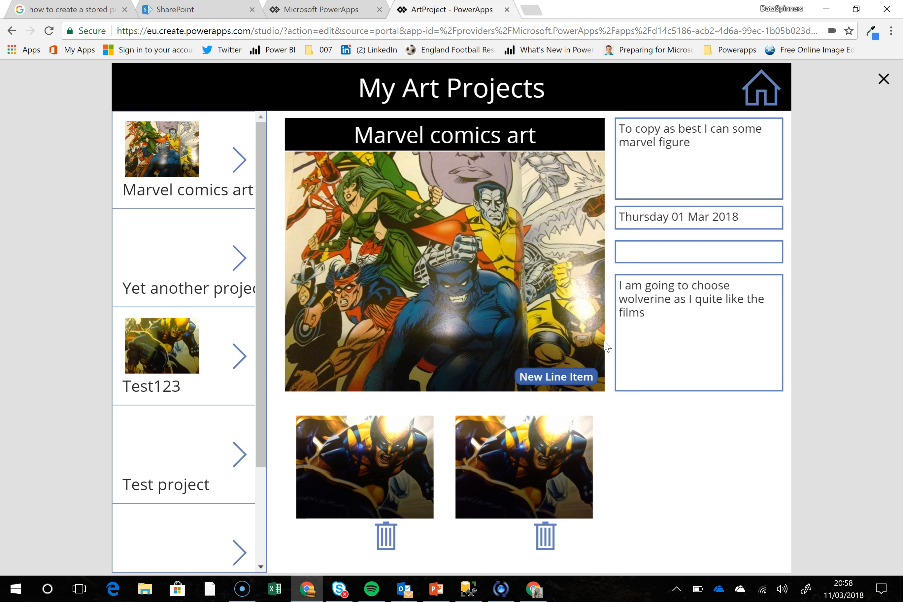
click(546, 538)
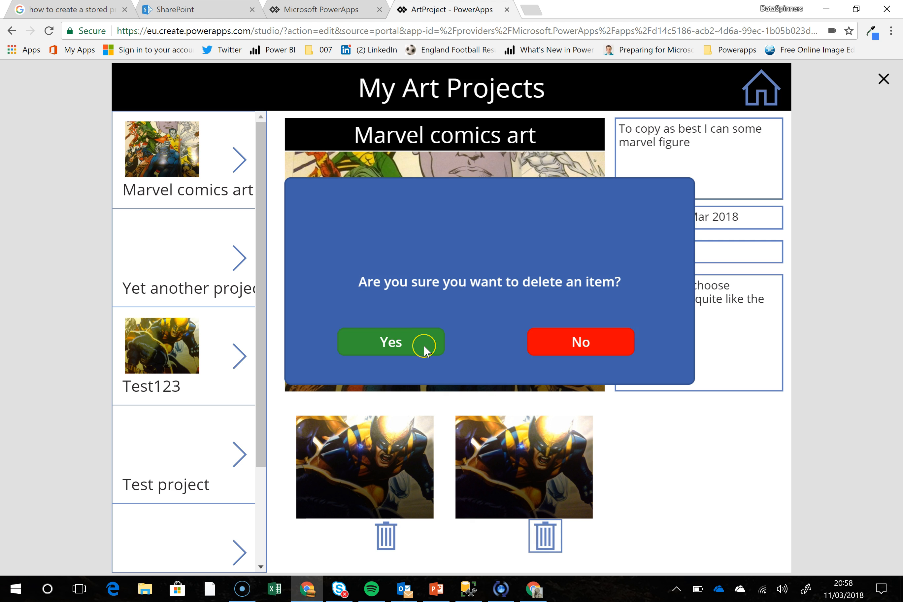
click(423, 344)
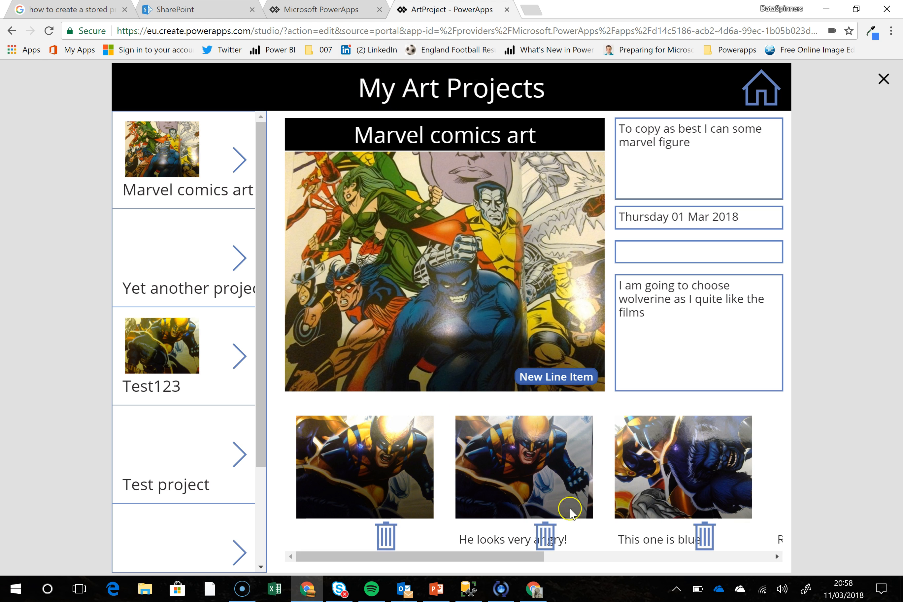
Delete the first line item in the gallery through its delete icon and confirm with Yes
click(564, 558)
drag(560, 558, 331, 540)
click(386, 542)
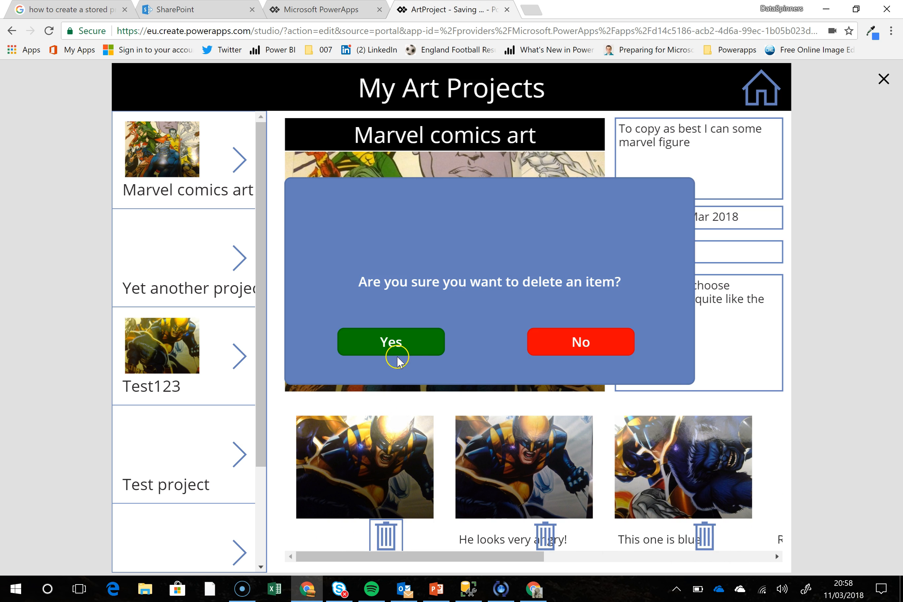
click(413, 345)
click(413, 346)
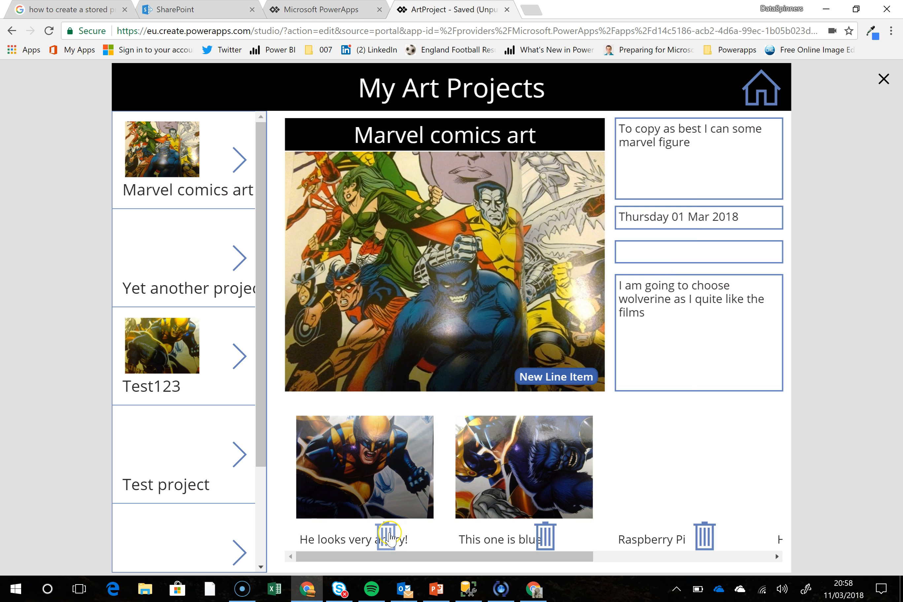
Test declining the deletion of the "He looks very angry!" line item with No, and close the preview
click(387, 534)
click(608, 343)
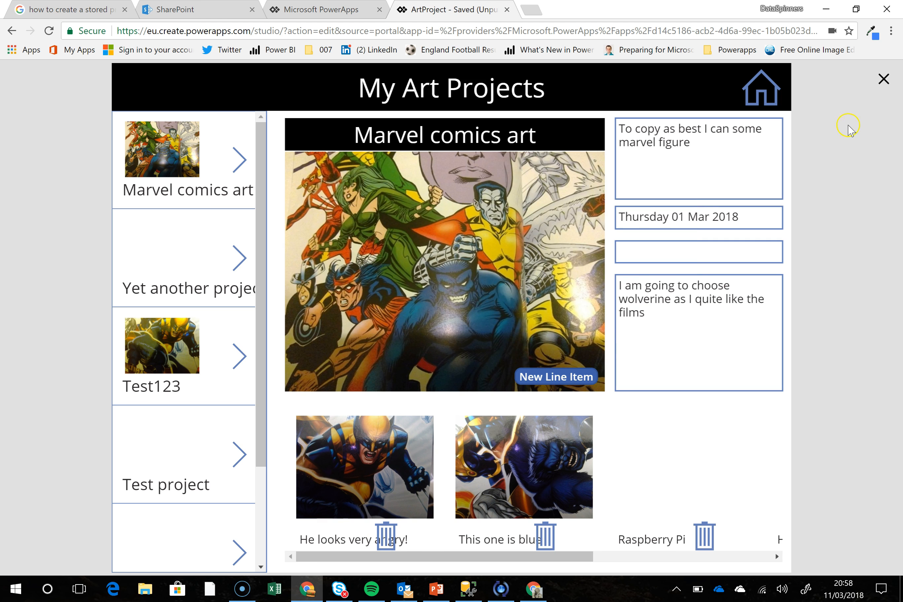
key(Escape)
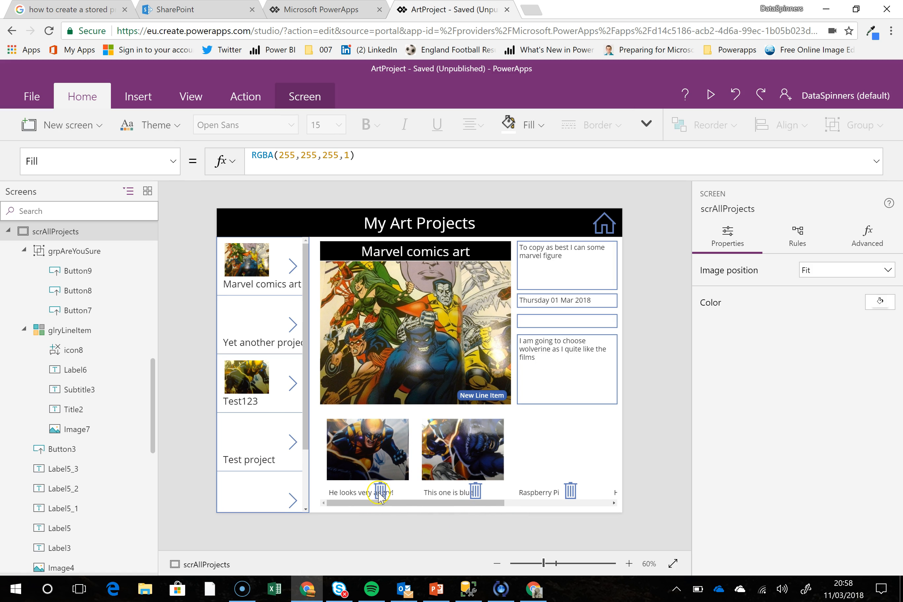
Move the gallery's delete icon onto the lower-right corner of the line item picture, at about X 175, Y 117
click(381, 495)
drag(383, 489, 403, 460)
click(399, 493)
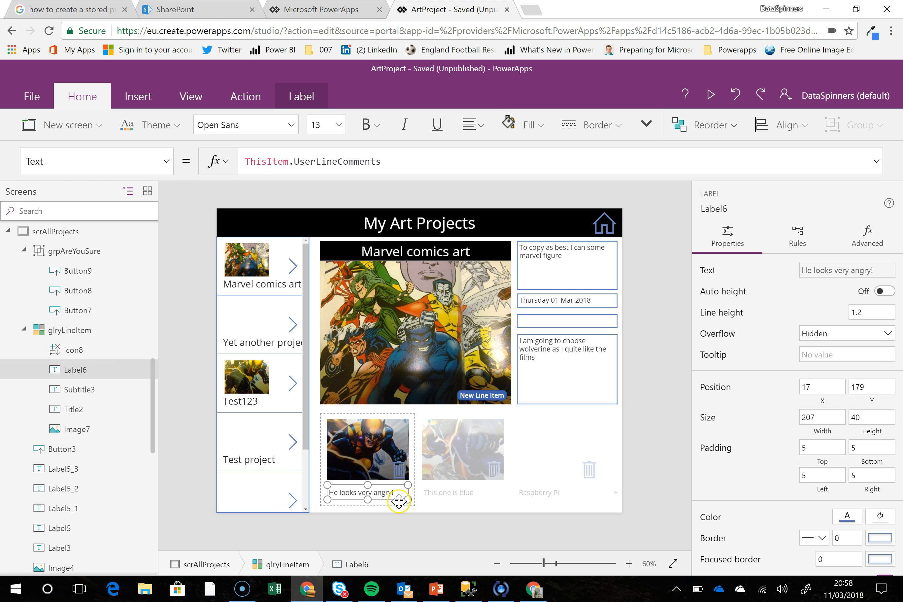
click(400, 471)
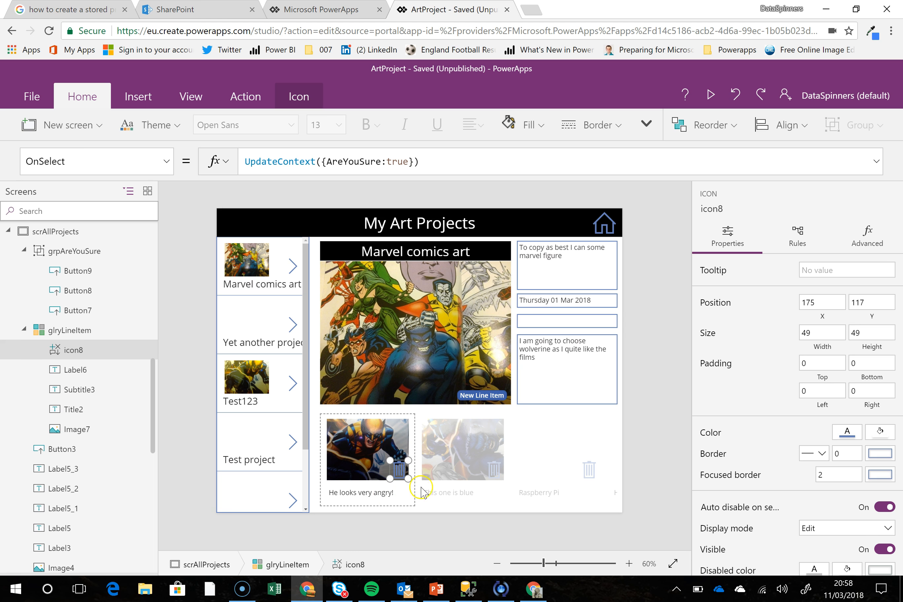
click(513, 502)
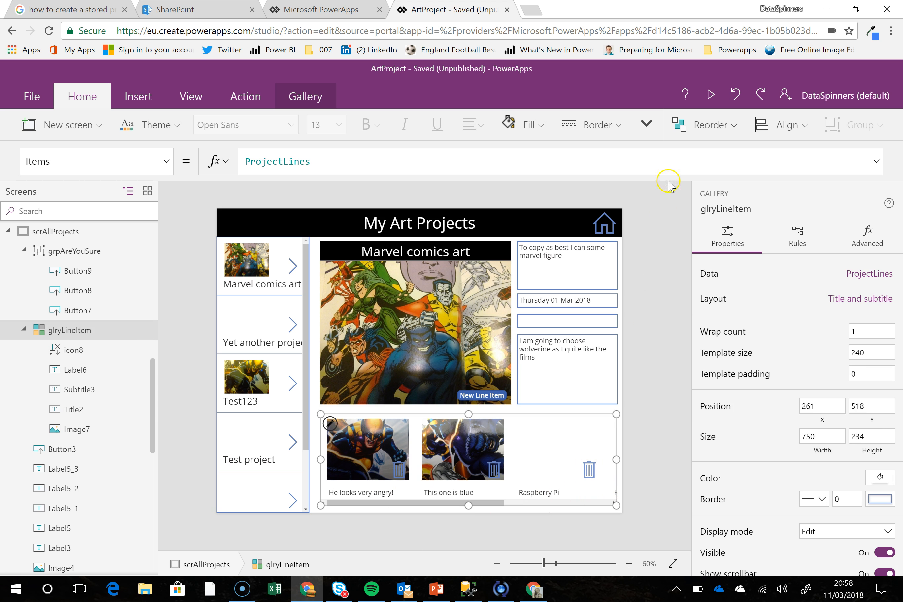
Preview the app and delete the pictureless Raspberry Pi and Ho Ho! line items with their delete icons, confirming each with Yes
click(709, 94)
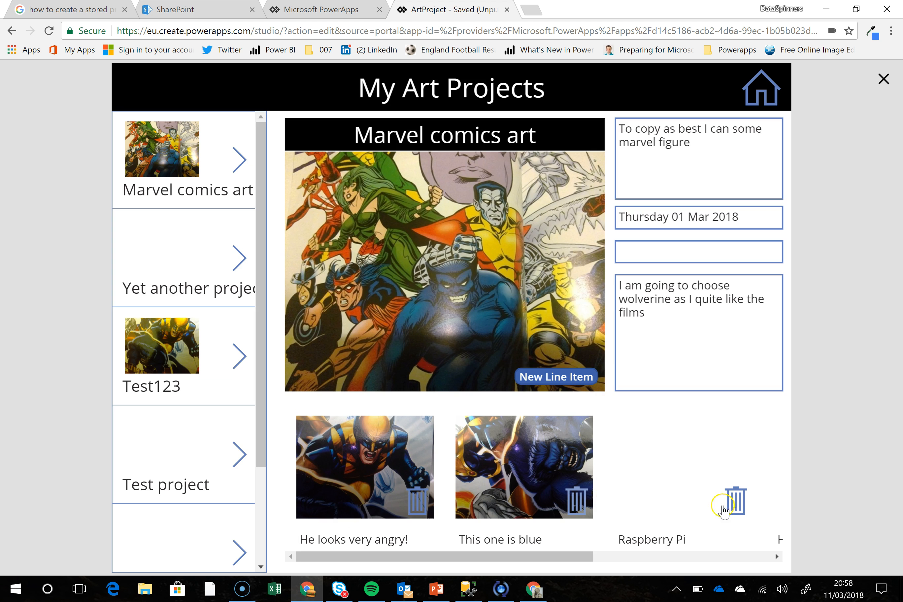
click(730, 507)
click(397, 345)
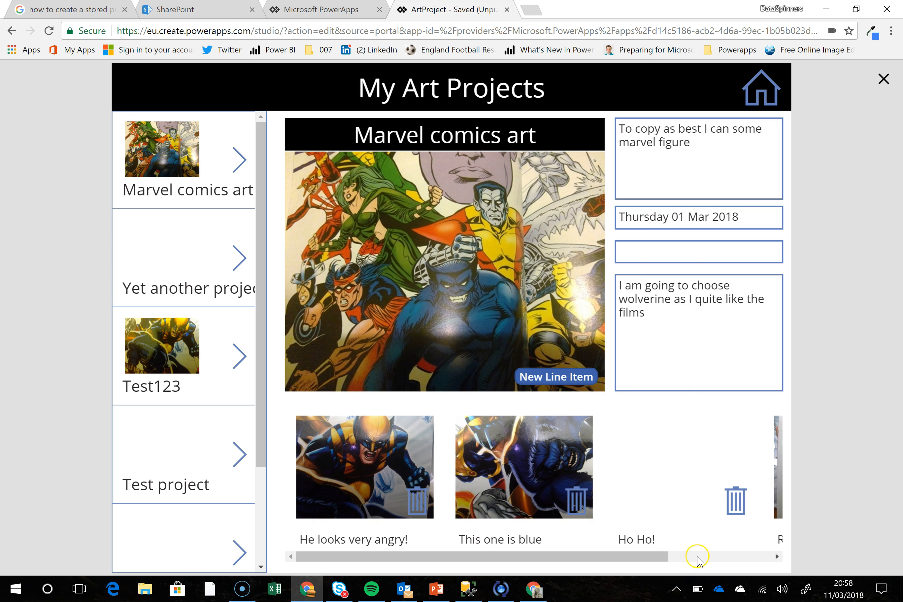
click(735, 502)
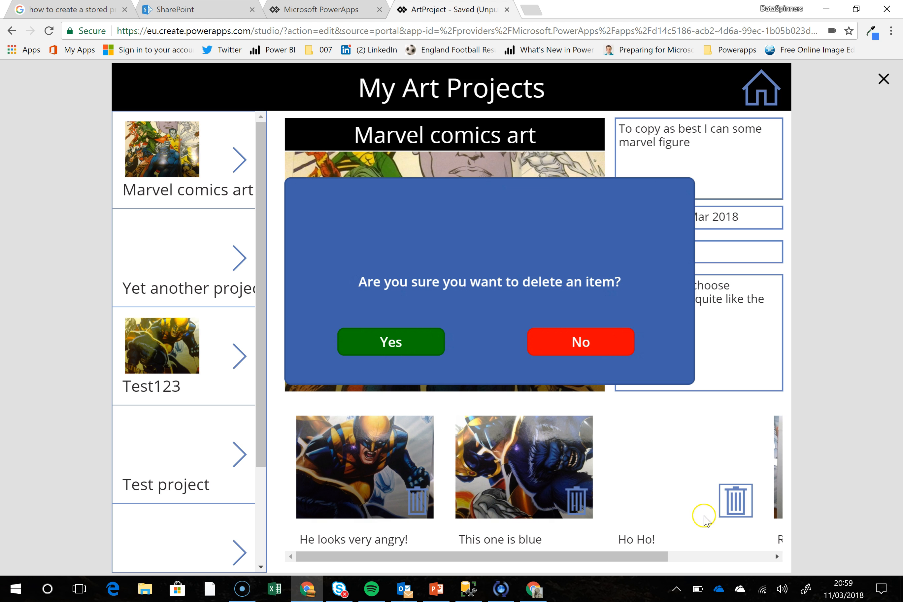
click(426, 343)
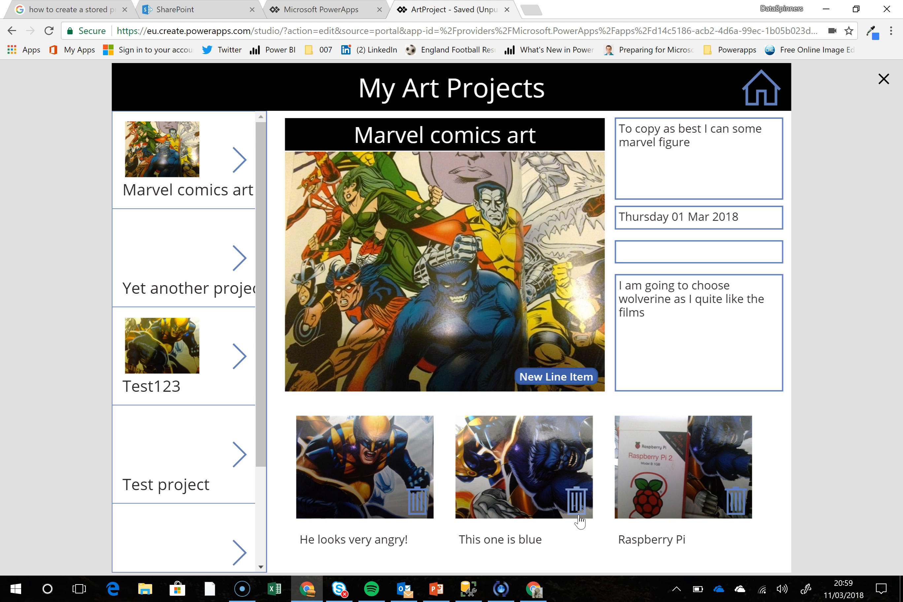
click(417, 504)
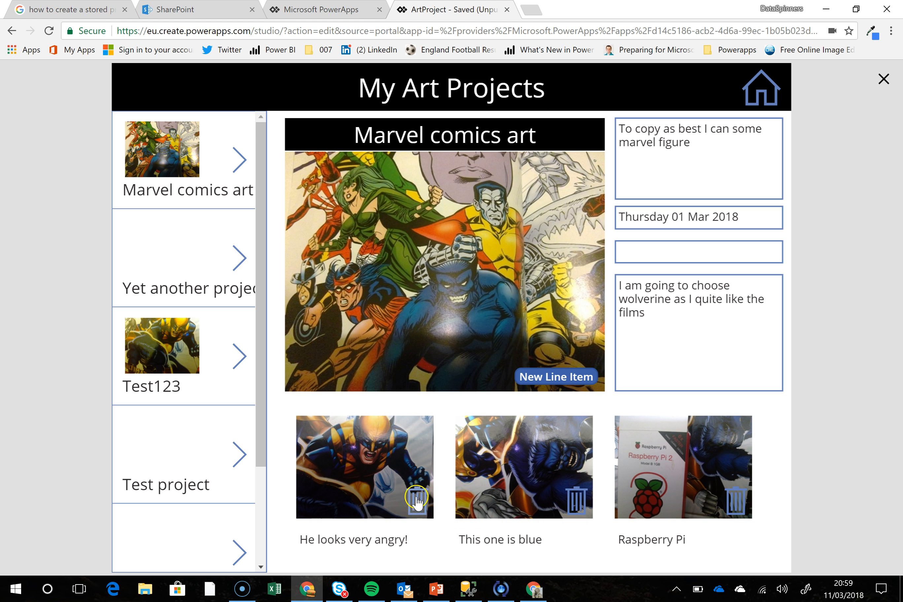